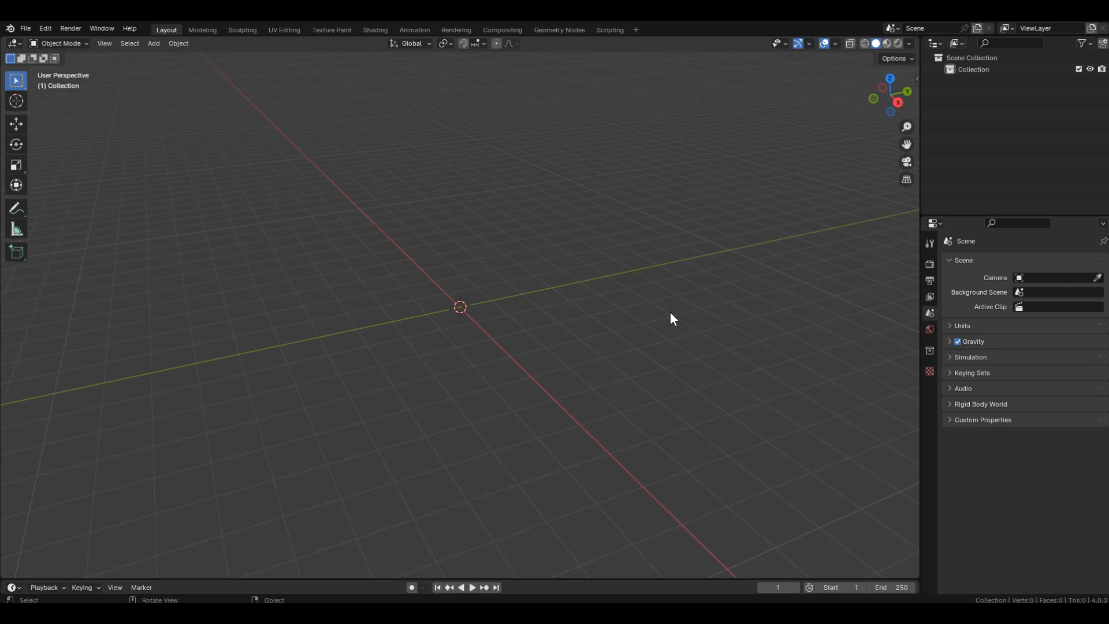
Step: Switch the viewport to top view and hide the grid and 3D cursor overlays
key("KP_7")
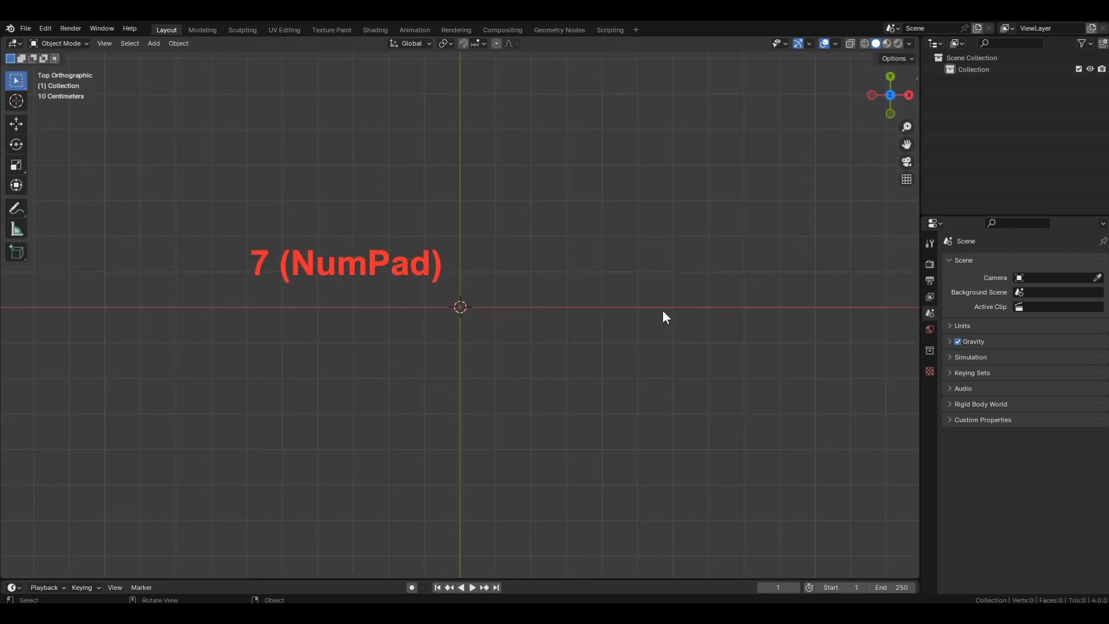
left_click(835, 44)
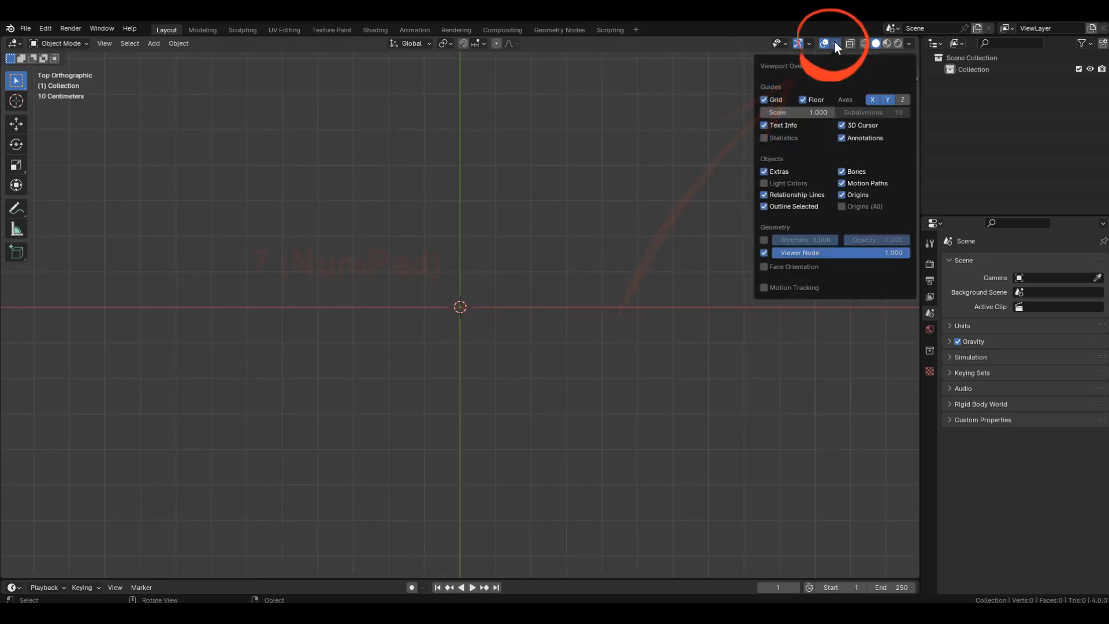
left_click(764, 100)
left_click(842, 126)
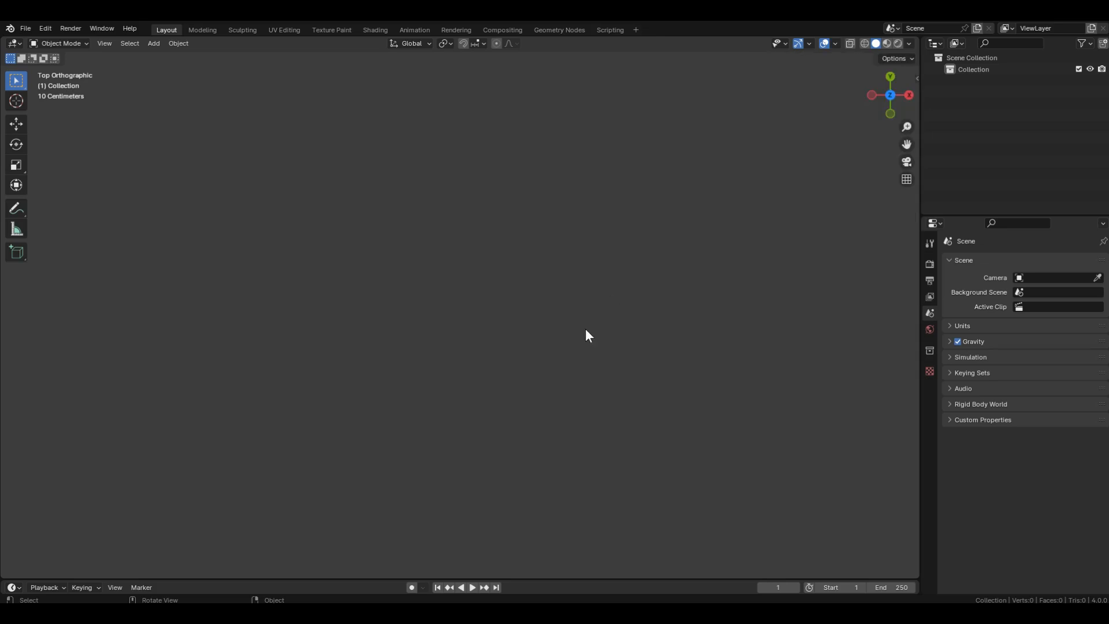
Step: Switch to rendered shading and brighten the world background color to near white, with a Value of about 0.86
left_click(898, 43)
left_click(929, 329)
left_click(1036, 340)
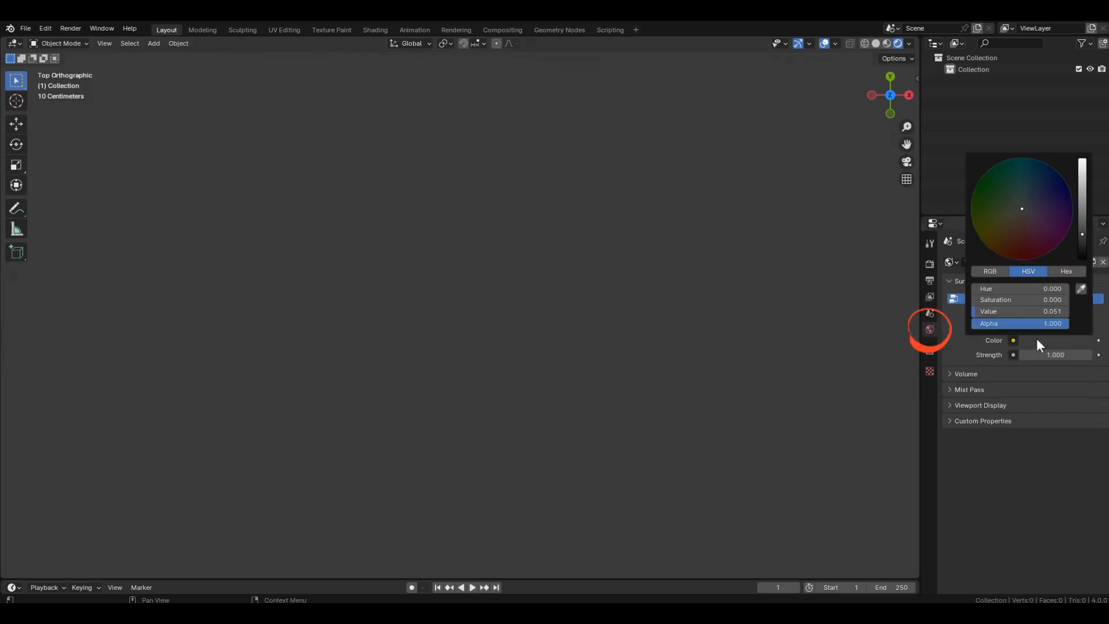
left_click(1082, 168)
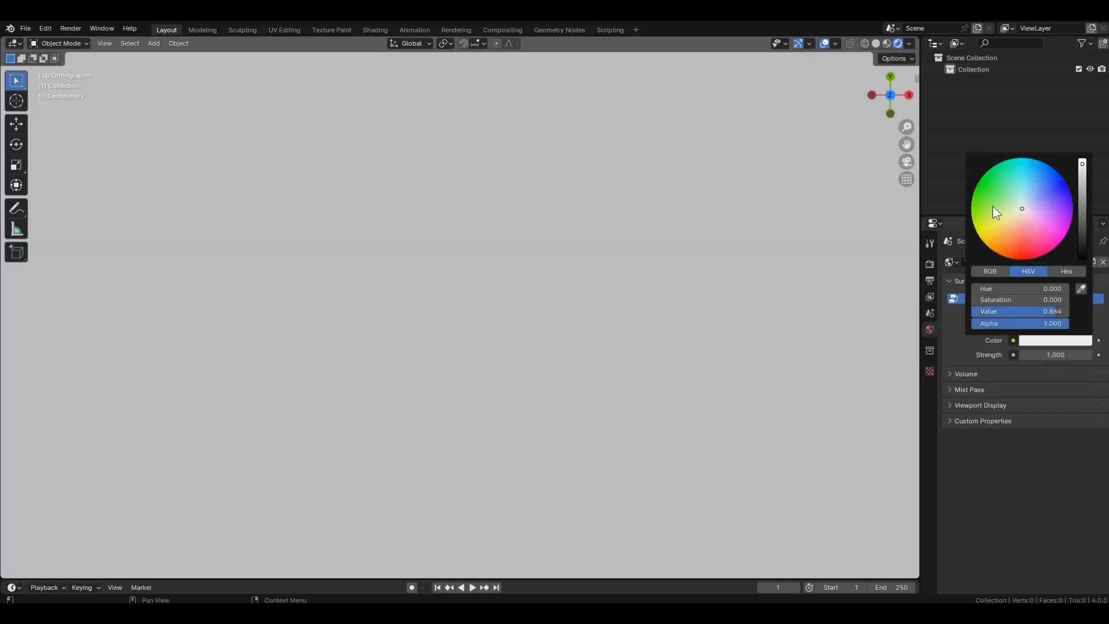
Step: Set the scene's color management View Transform to Standard
left_click(930, 263)
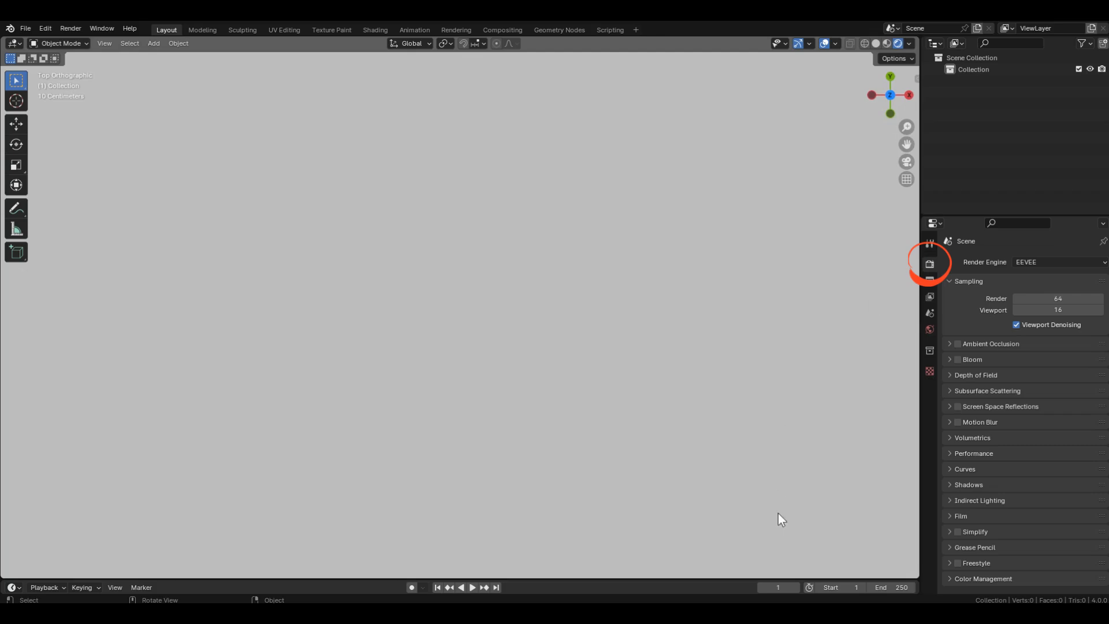
left_click(954, 579)
scroll(994, 520, "down", 5)
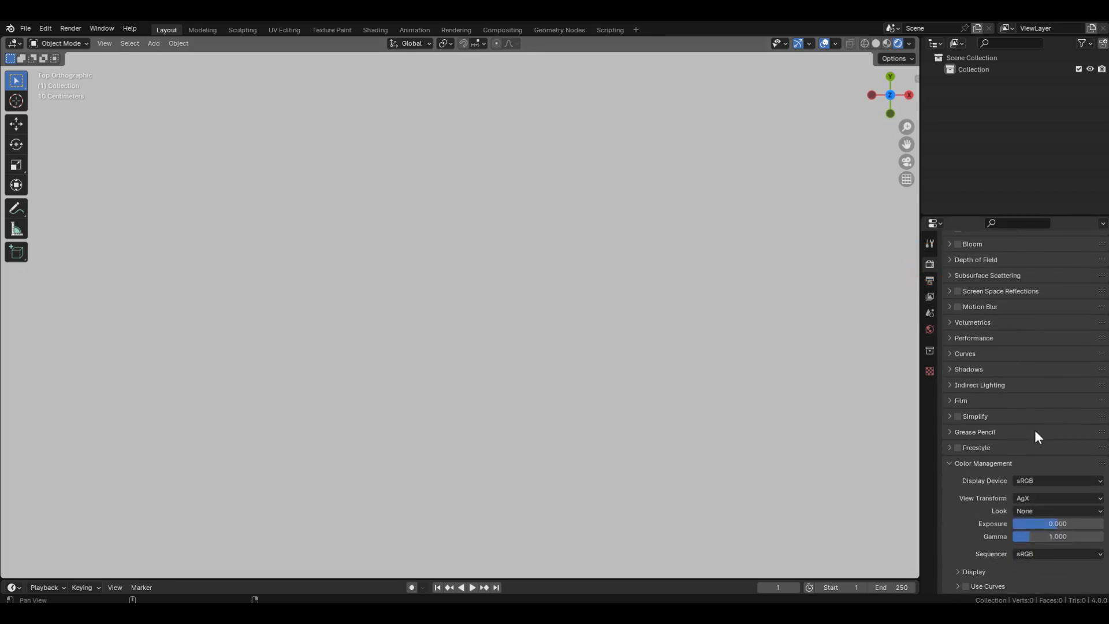
left_click(1030, 497)
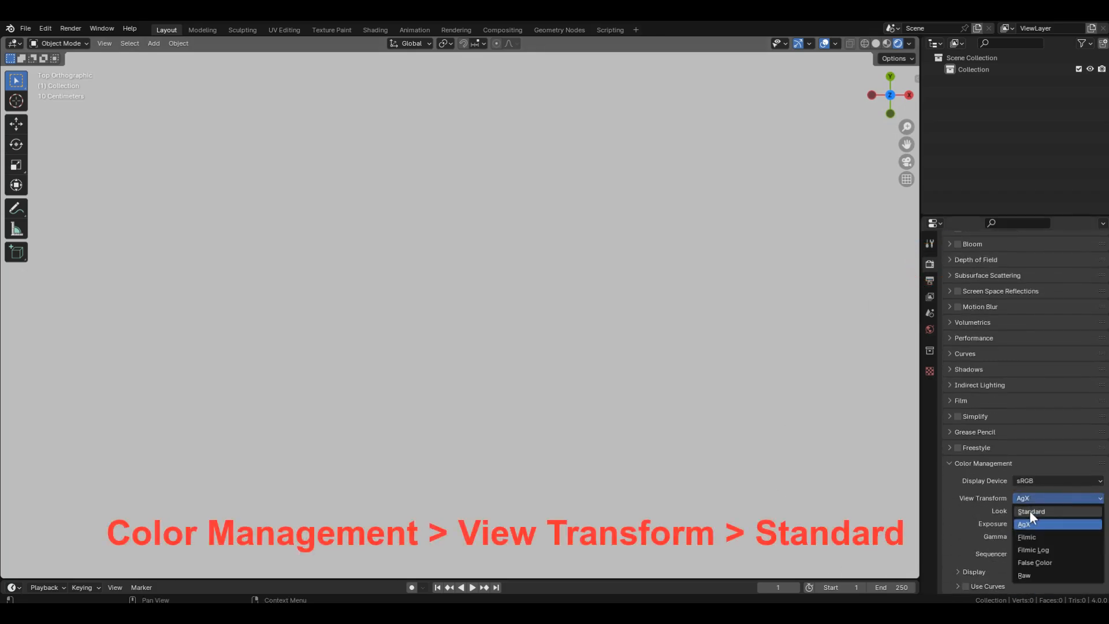
left_click(1030, 512)
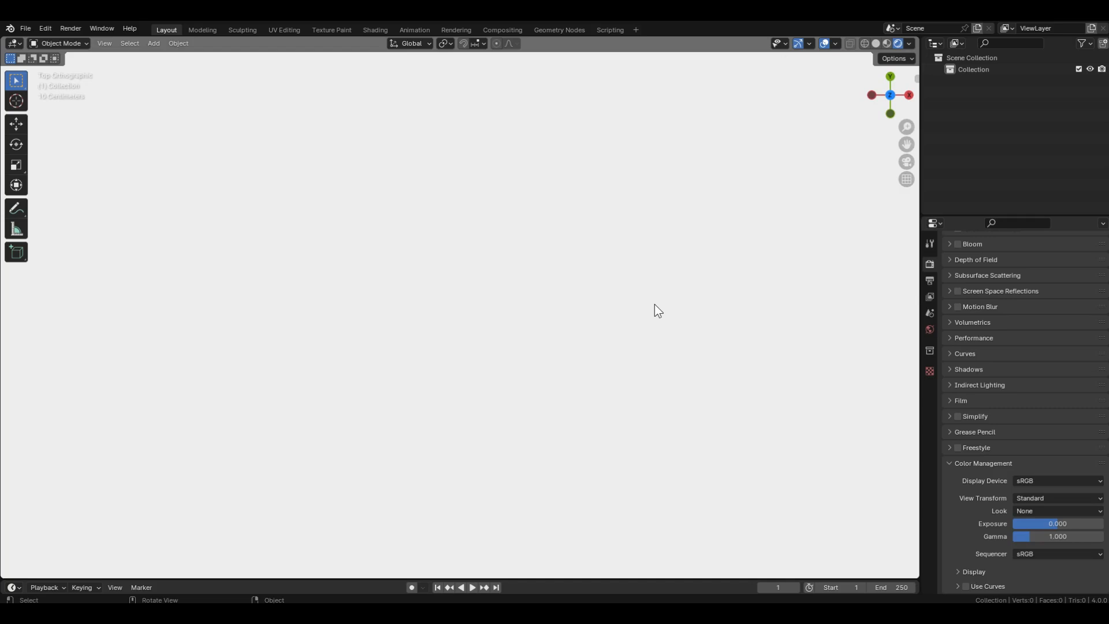
Step: Add a blank Grease Pencil object and disable Use Lights on its layer
key("shift+a")
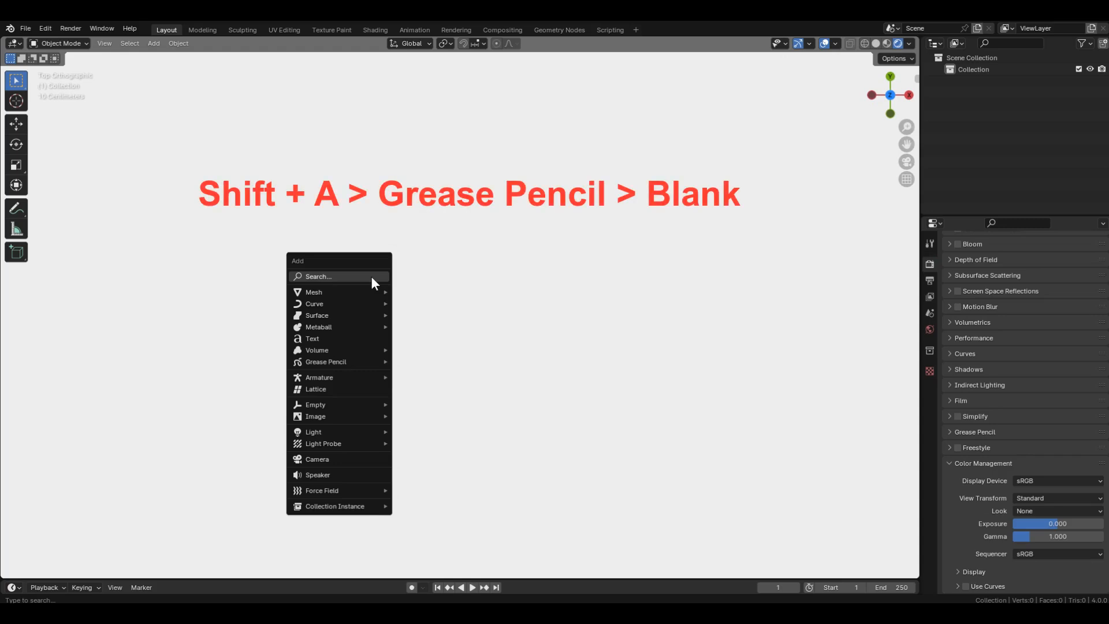
left_click(408, 360)
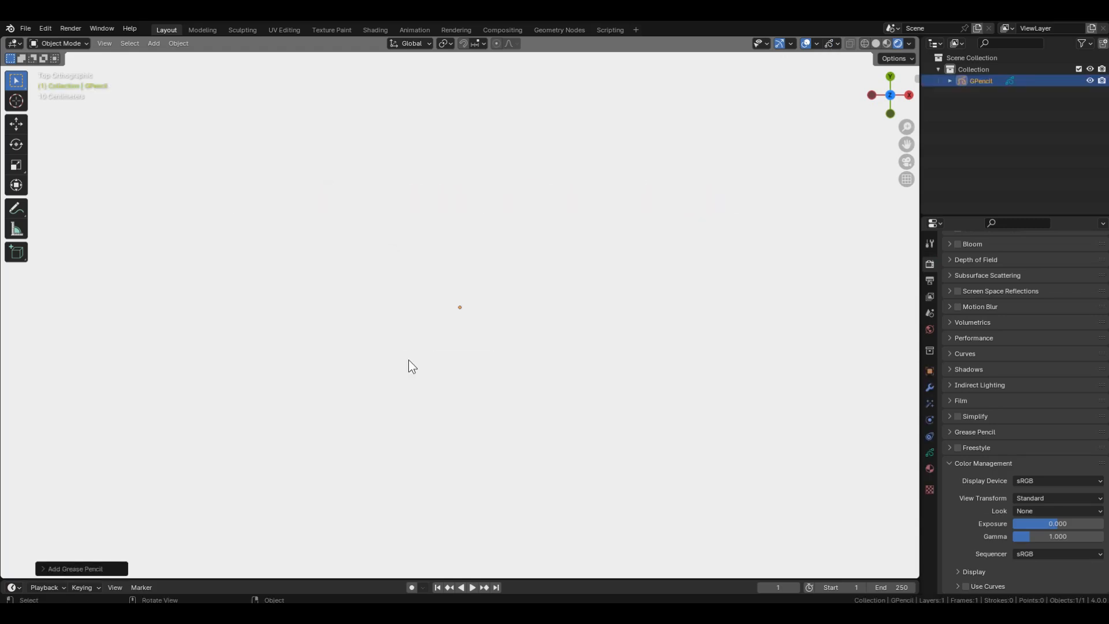
left_click(930, 452)
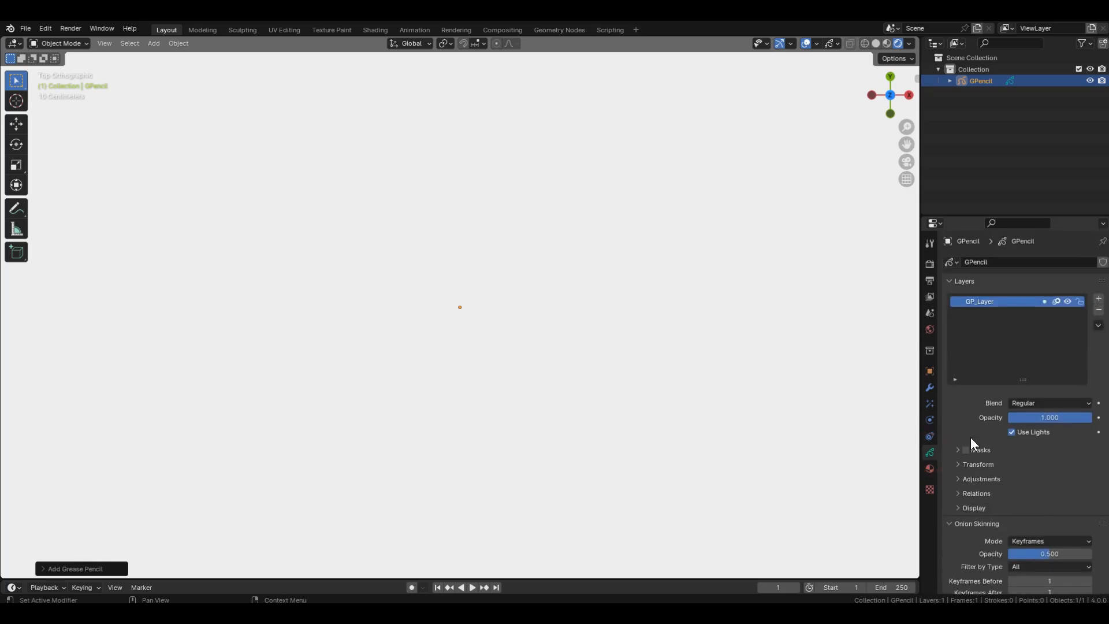
left_click(1011, 432)
Step: Enter Draw Mode and set the Pencil brush strength to 1.000
left_click(59, 43)
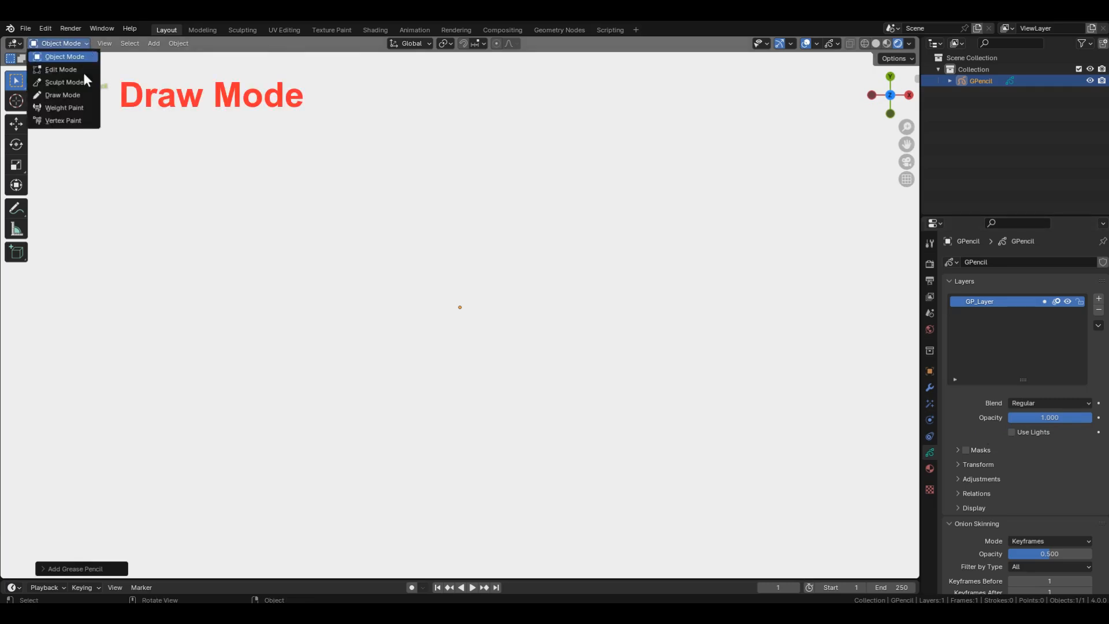
left_click(62, 94)
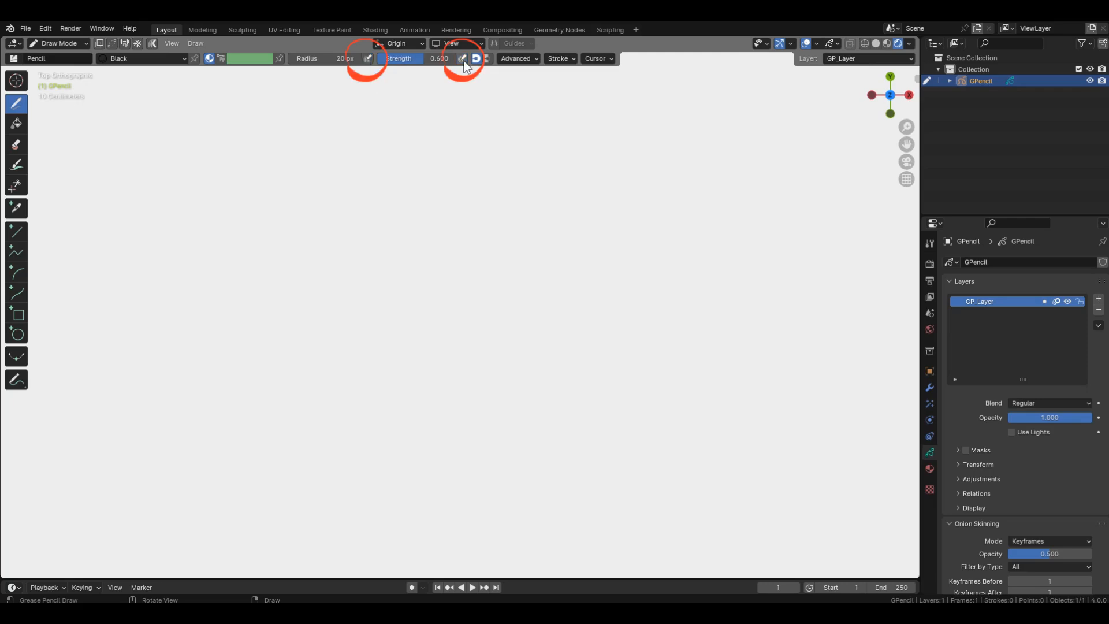
left_click_drag(424, 59, 457, 58)
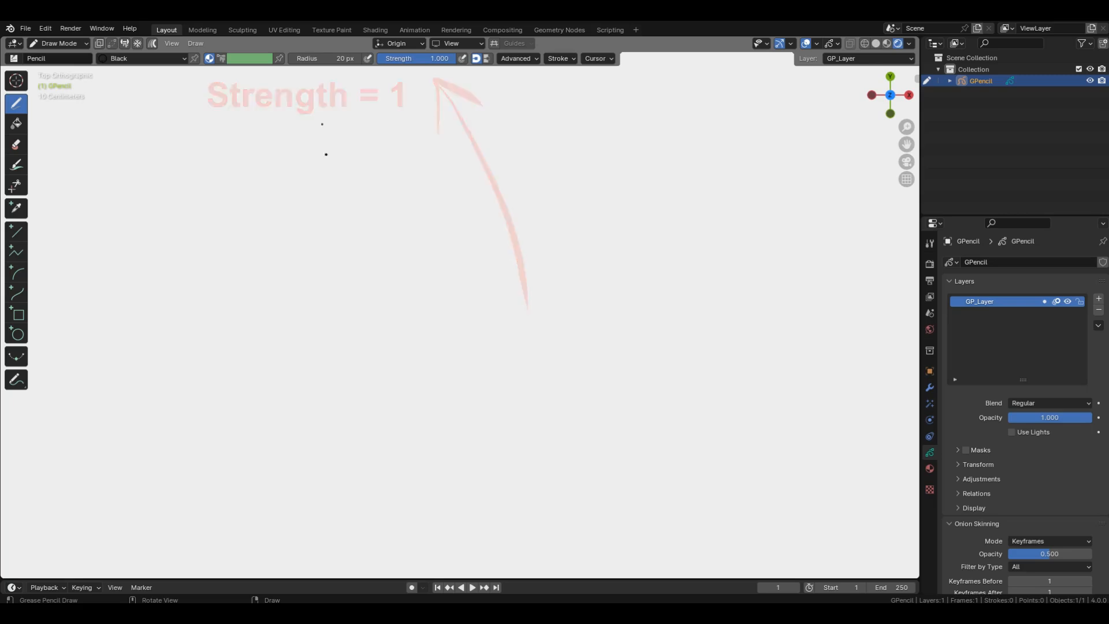
Step: Set the Pencil radius to 80 px and draw a wavy black line with two humps across the canvas
double_click(327, 60)
type("80")
key("Return")
mouse_move(309, 349)
left_mouse_down()
mouse_move(365, 291)
mouse_move(502, 362)
mouse_move(566, 318)
left_mouse_up()
scroll(457, 333, "up", 3)
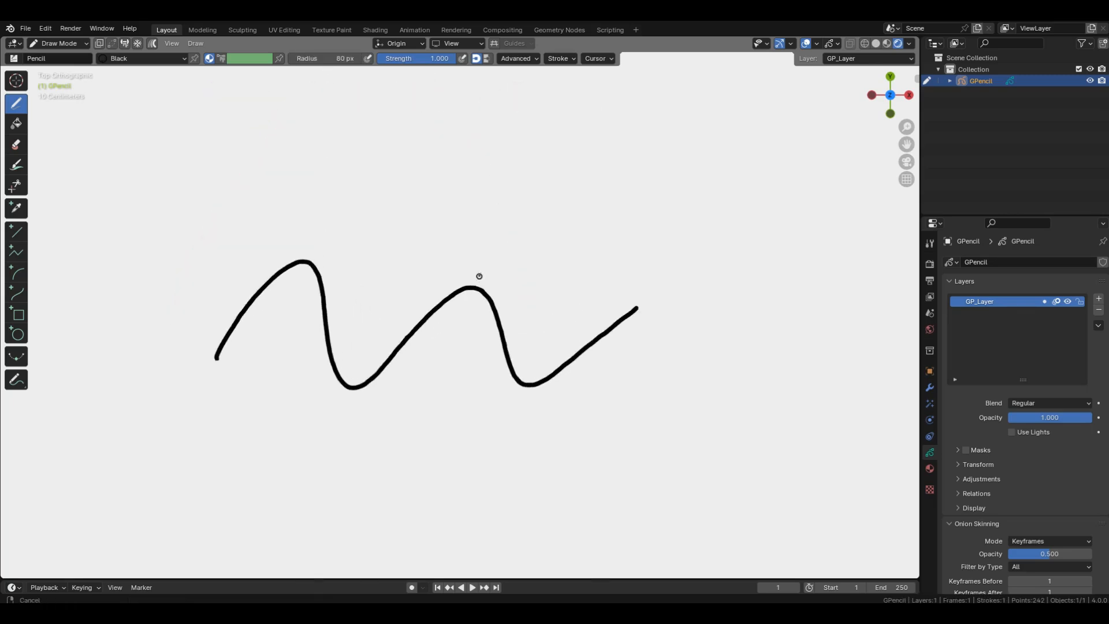
Step: Disable the Black material's stroke and select all points of the wavy line in Edit Mode
left_click(929, 469)
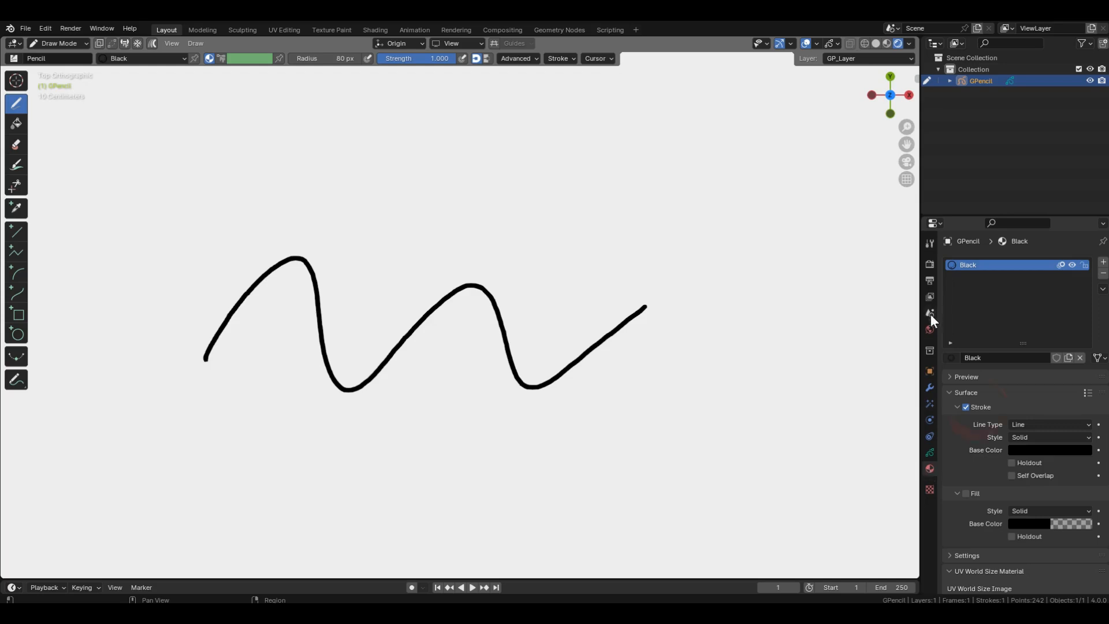
left_click(966, 407)
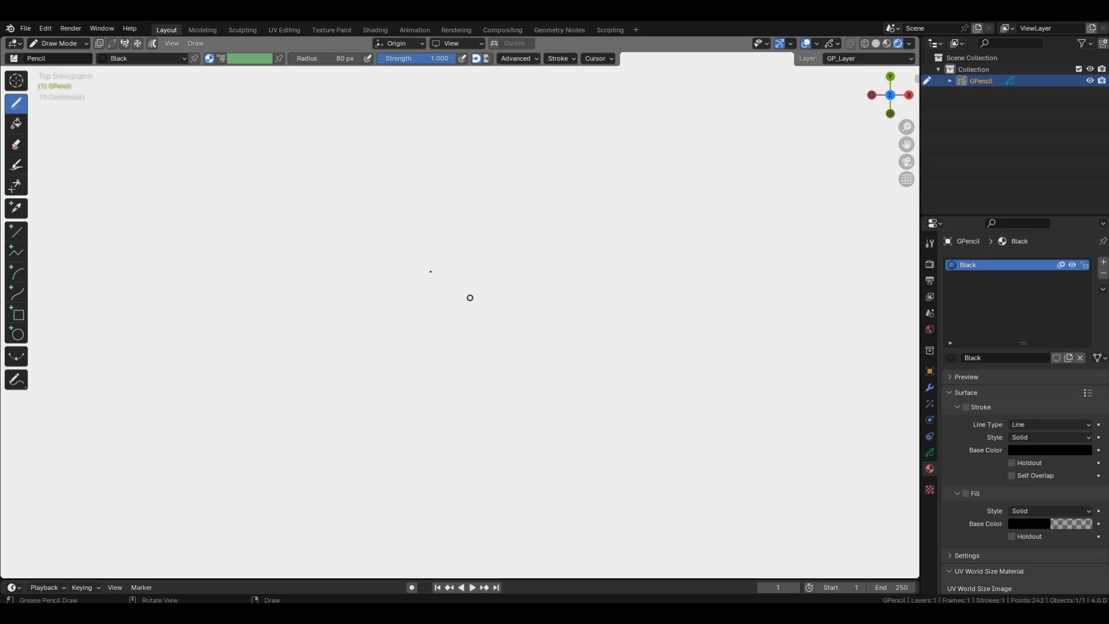
left_click(86, 44)
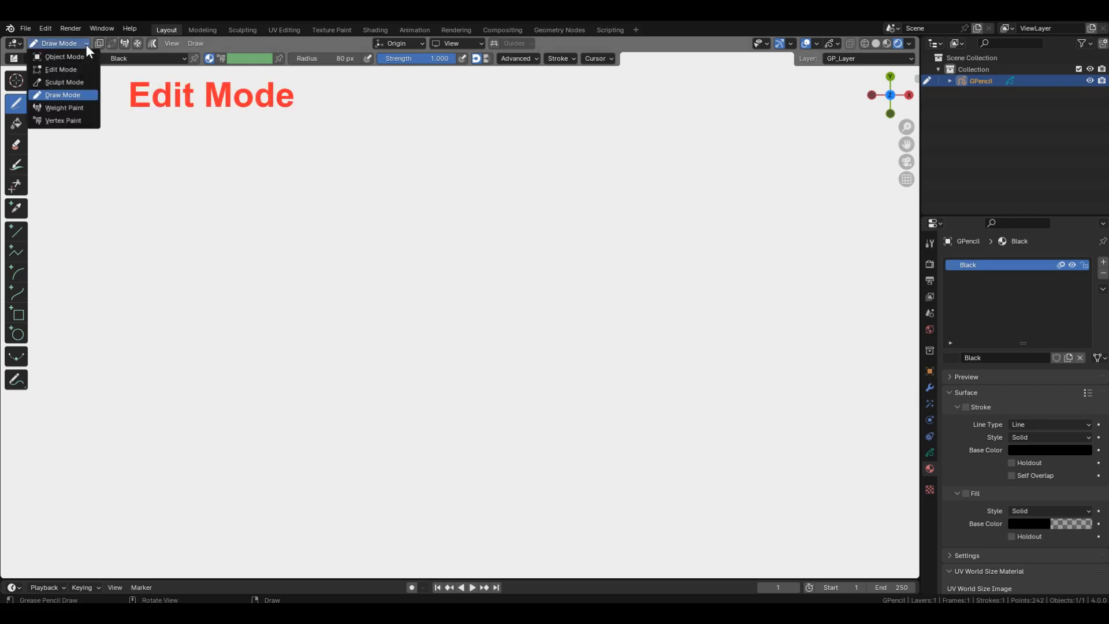
left_click(69, 70)
key("a")
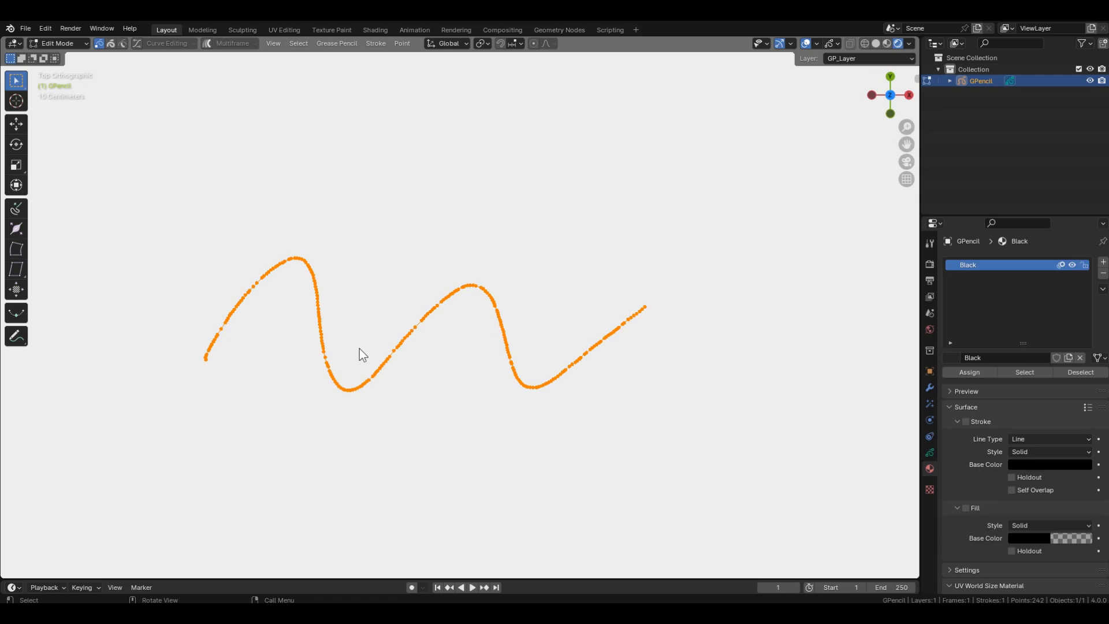
Step: Return to Draw Mode and re-enable the stroke of the Black material
left_click(84, 43)
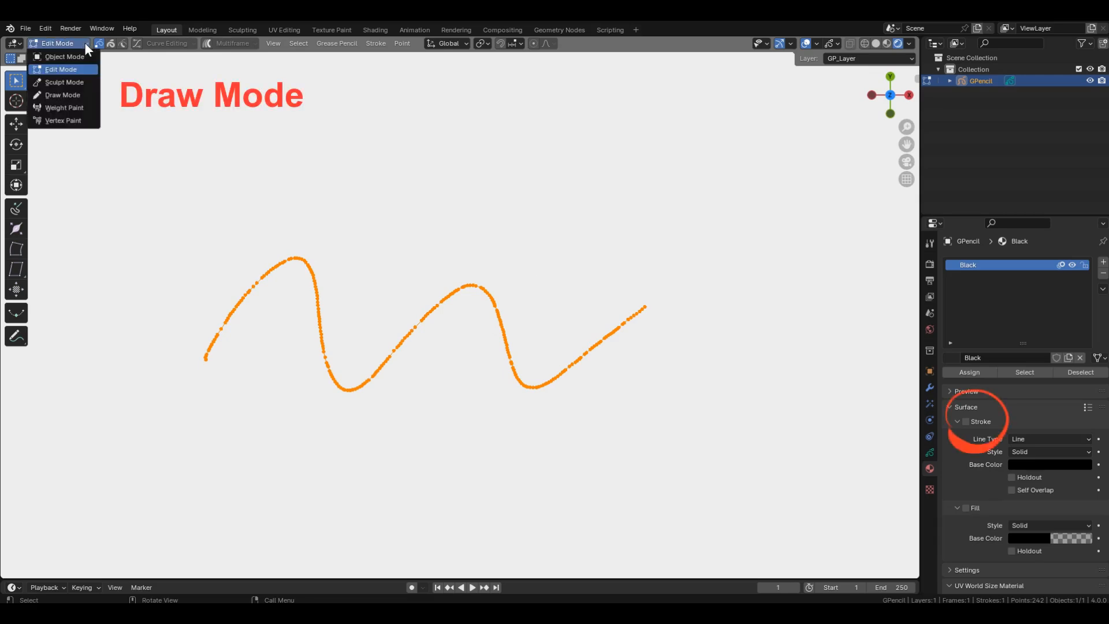
left_click(68, 96)
left_click(965, 406)
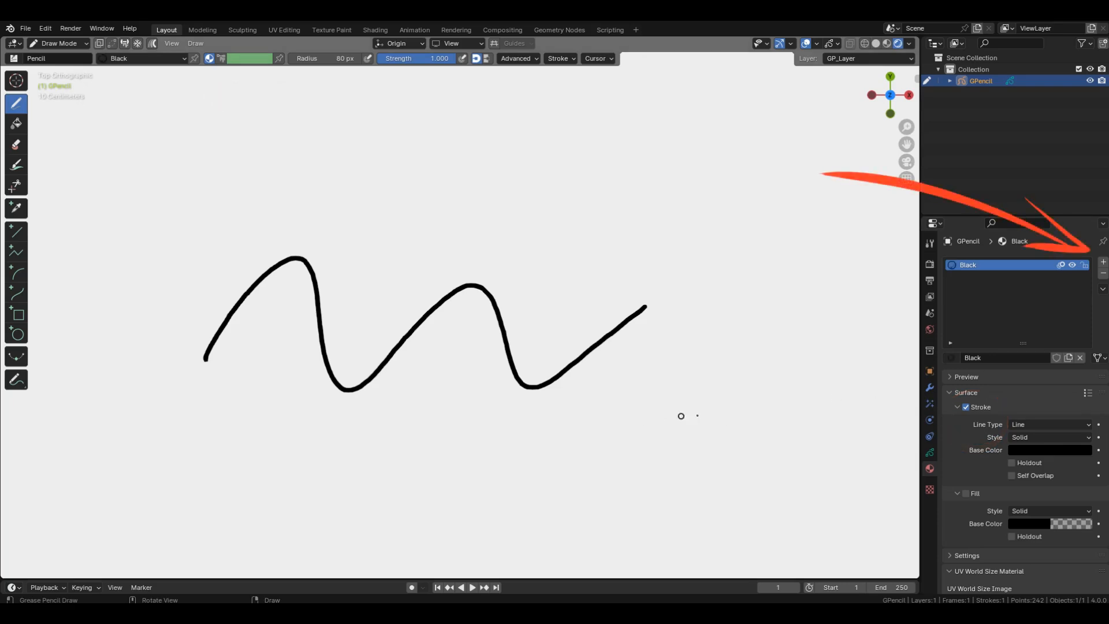
Step: Add a second material slot with a new material named Green
left_click(1101, 263)
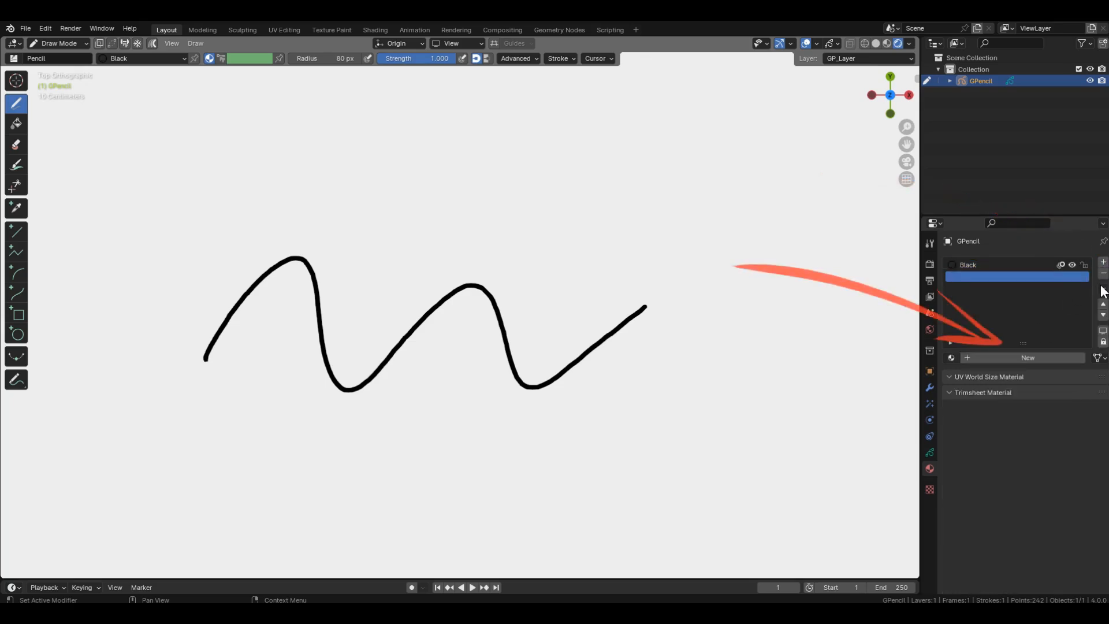
left_click(1038, 357)
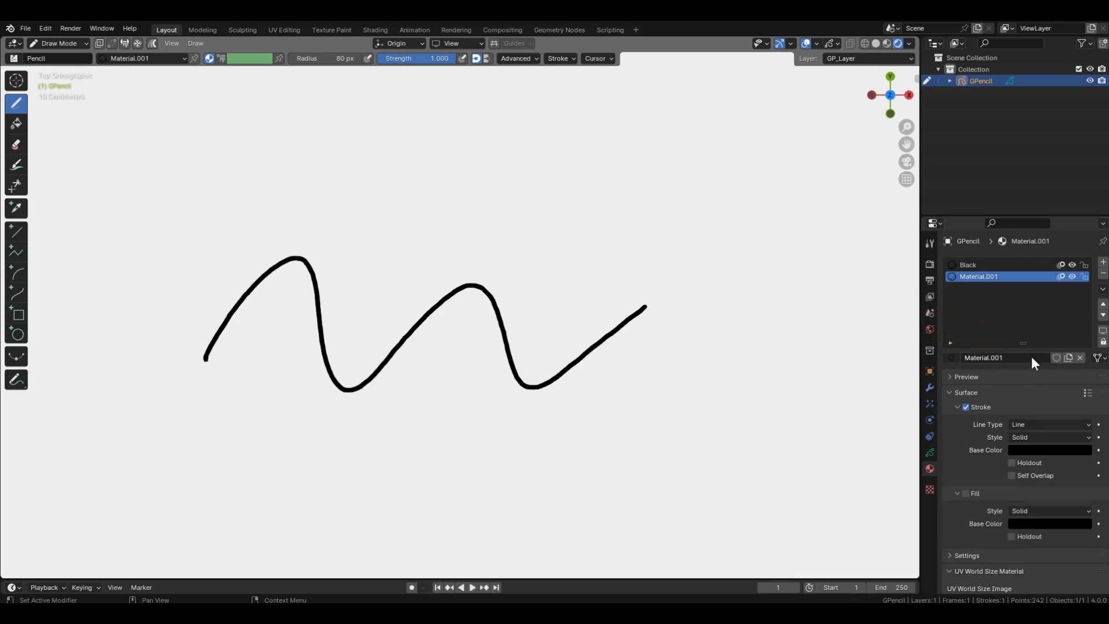
double_click(1031, 357)
type("Green")
key("Return")
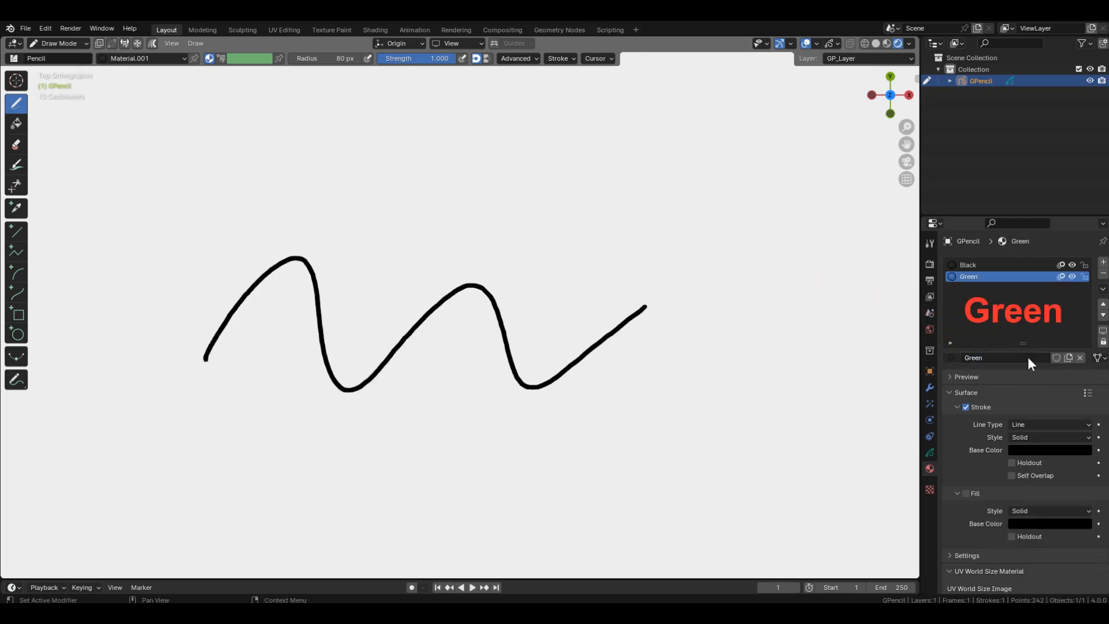
Step: Set the Green material's stroke base color to bright green
left_click(1057, 449)
left_click(1083, 278)
left_click_drag(1083, 277, 1084, 267)
left_click(988, 291)
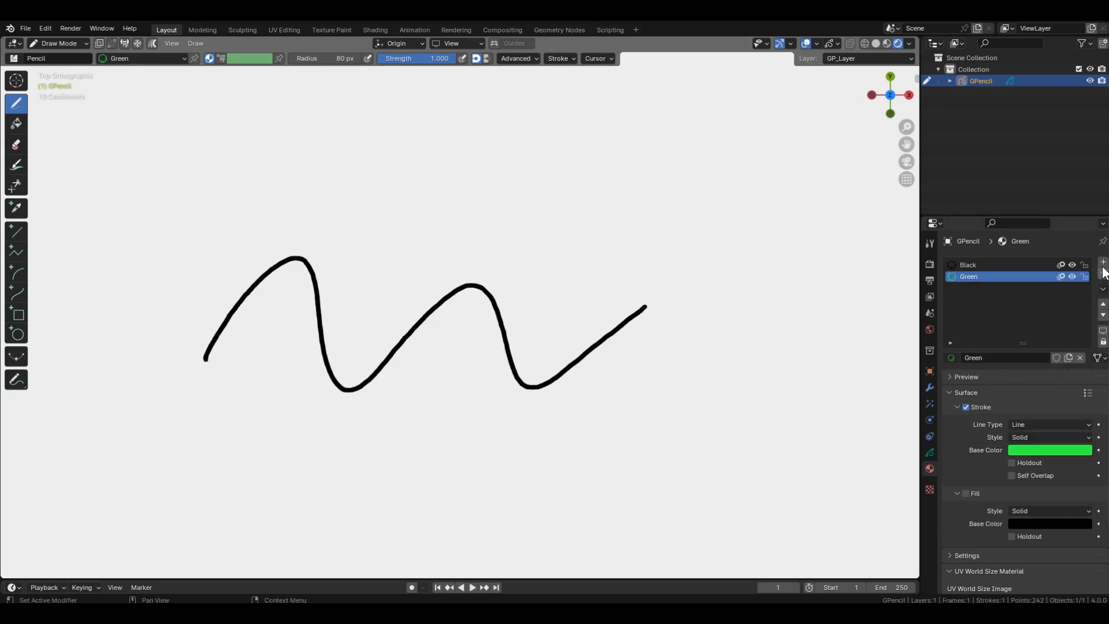
Step: Add a third material named Red and set its stroke base color to bright red
left_click(1103, 262)
double_click(1032, 358)
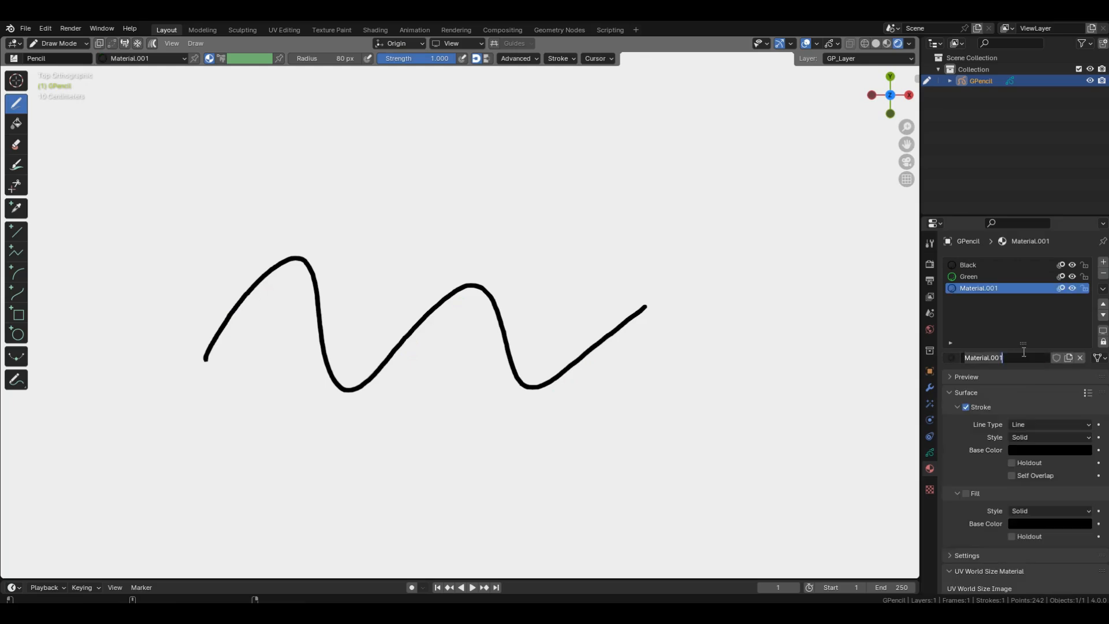
type("Red")
key("Return")
left_click(1032, 450)
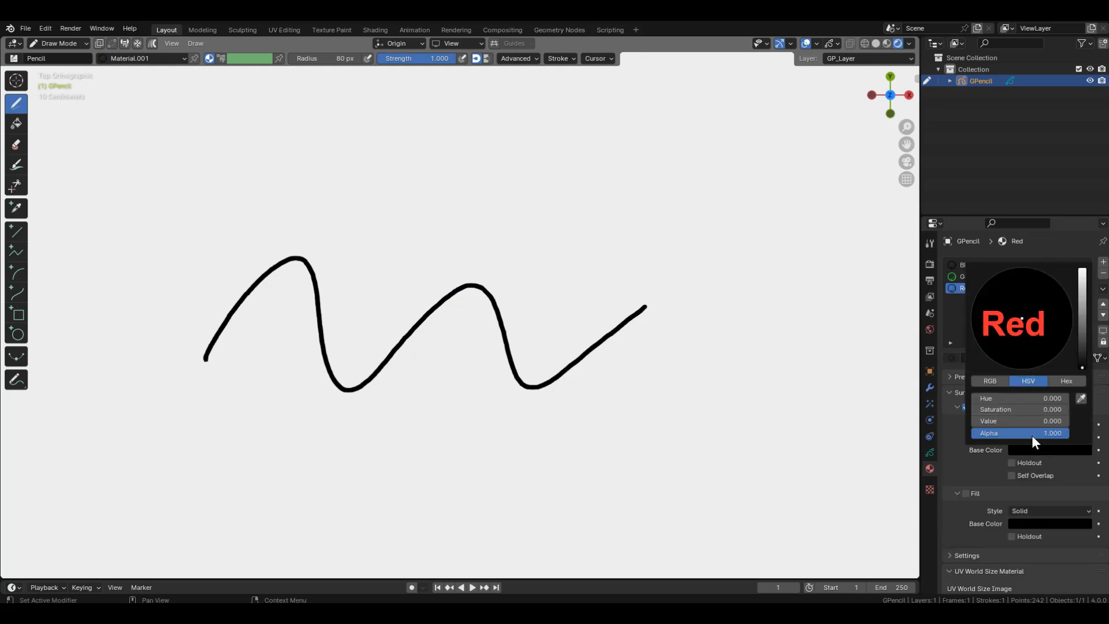
left_click_drag(1083, 283, 1084, 268)
left_click(1021, 361)
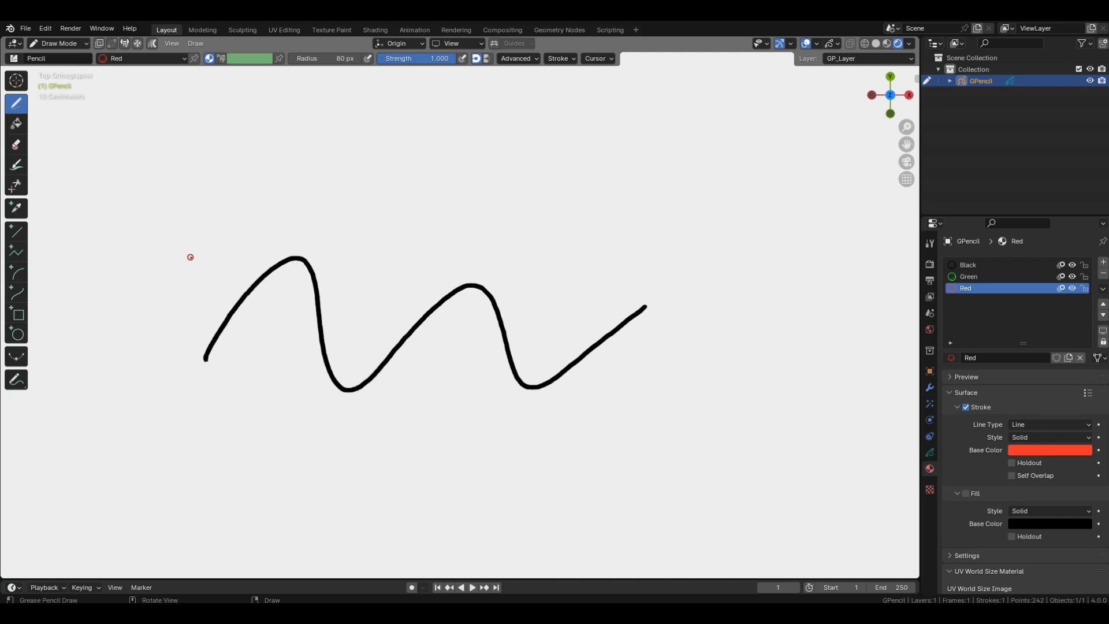
Step: Draw a red arc above the wavy line and a second arc above it with the Green material
mouse_move(161, 297)
left_mouse_down()
mouse_move(250, 243)
mouse_move(588, 196)
left_mouse_up()
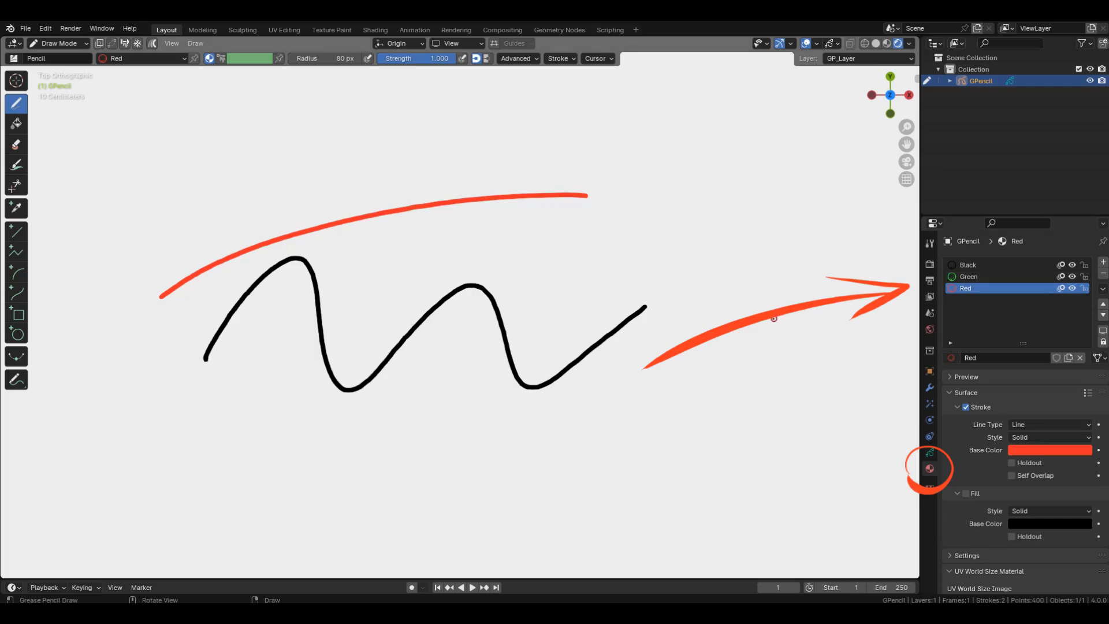
left_click(116, 59)
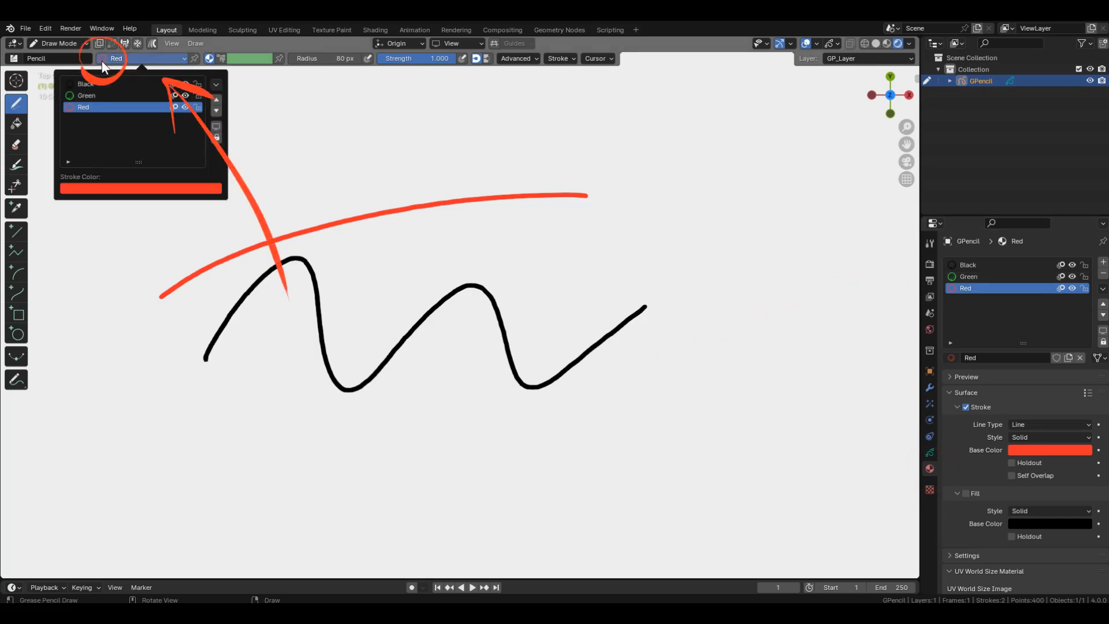
left_click(92, 95)
mouse_move(139, 260)
left_mouse_down()
mouse_move(424, 166)
mouse_move(588, 154)
left_mouse_up()
Step: Make Black the active material and draw a black arc above the green one
right_click(602, 164)
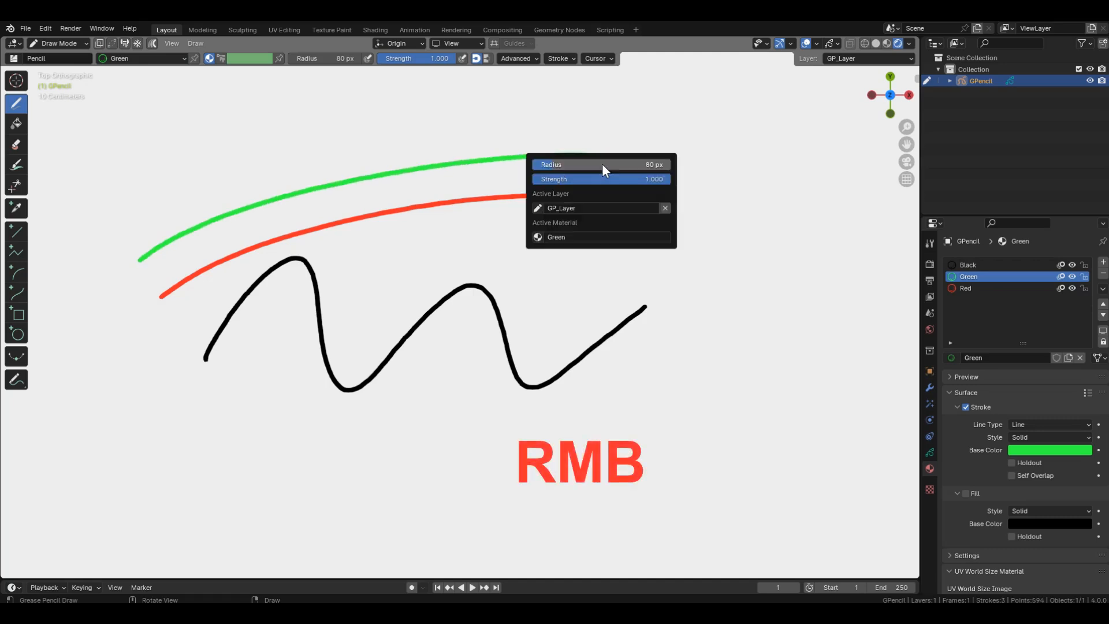
left_click(540, 235)
left_click(556, 250)
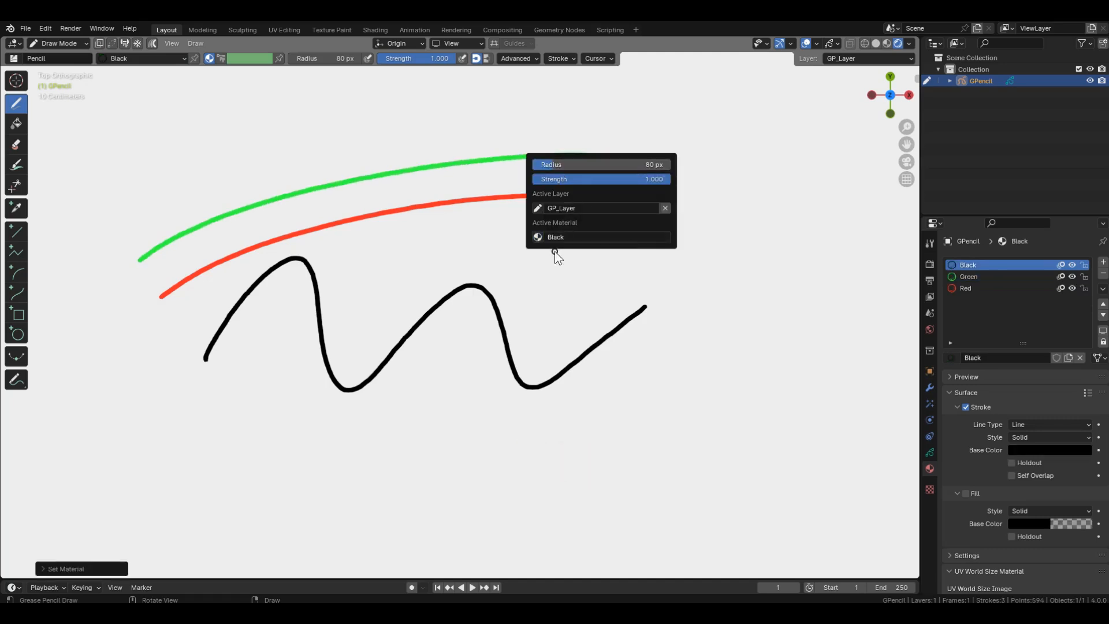
mouse_move(114, 218)
left_mouse_down()
mouse_move(225, 167)
mouse_move(588, 107)
left_mouse_up()
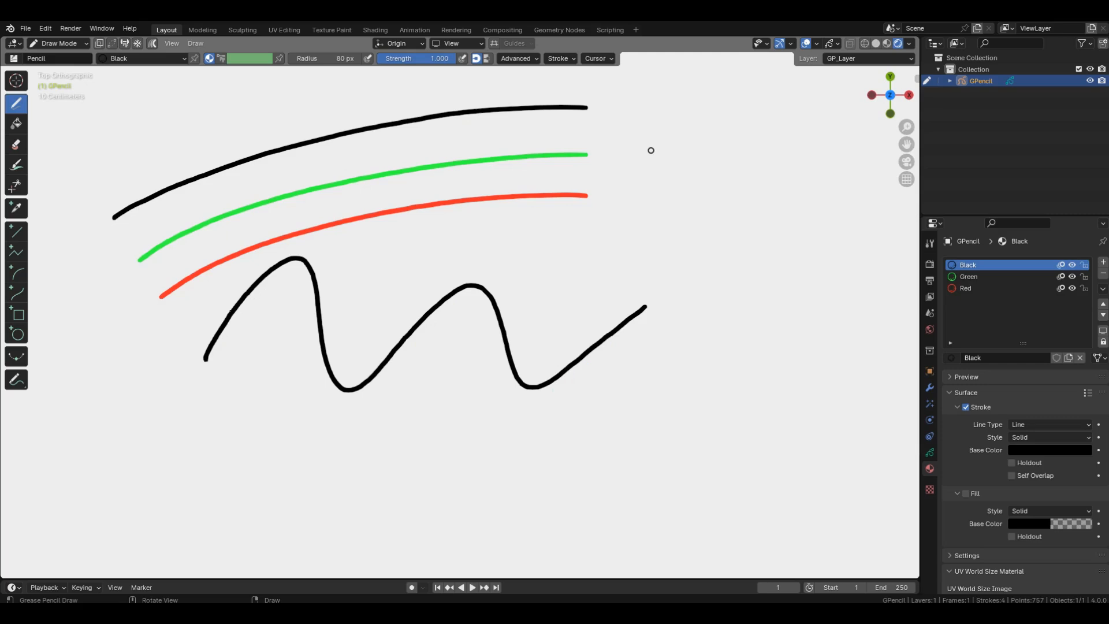
Step: Toggle Use Lights on and off for the GP_Layer layer
left_click(929, 452)
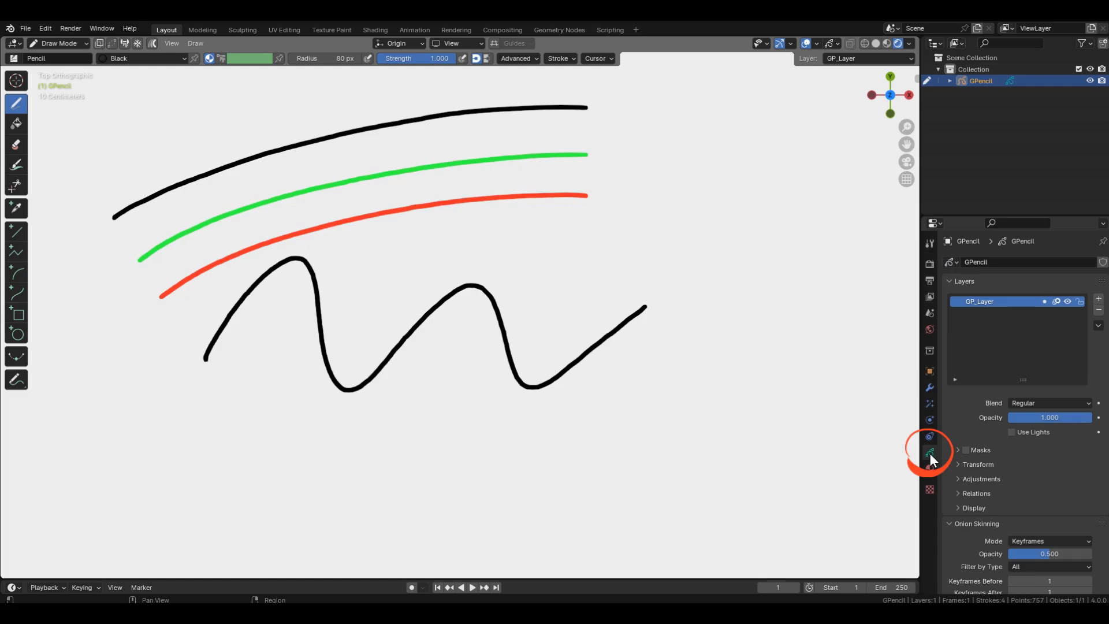
left_click(1011, 432)
left_click(1011, 432)
left_click(1011, 432)
left_click(1011, 432)
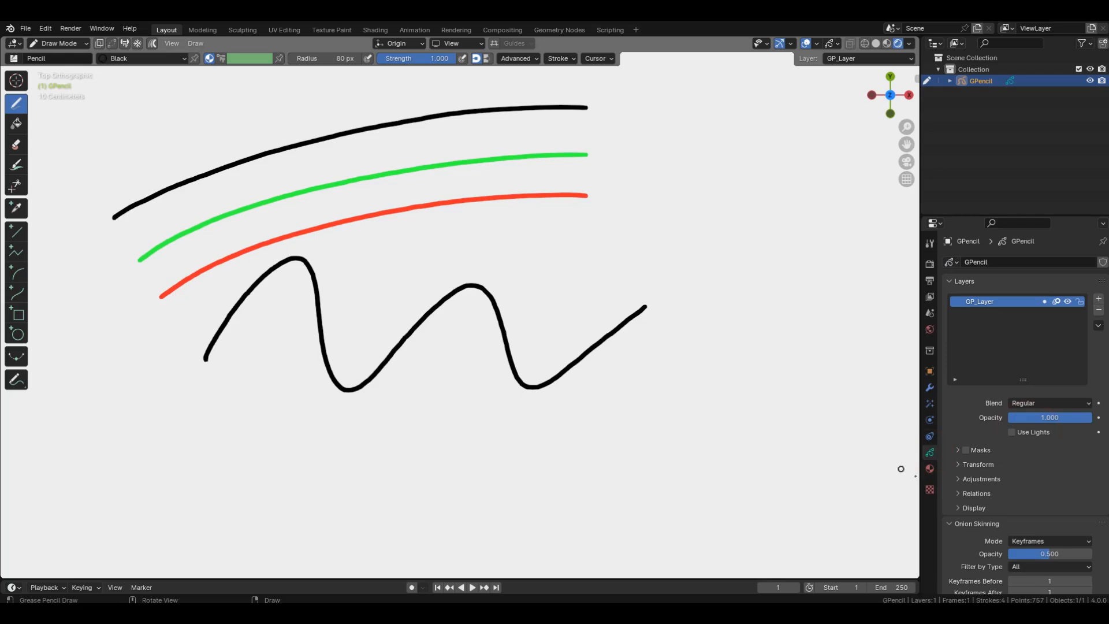
Step: Make the Green material active and draw three parallel diagonal green strokes beside the arcs
left_click(930, 468)
left_click(964, 276)
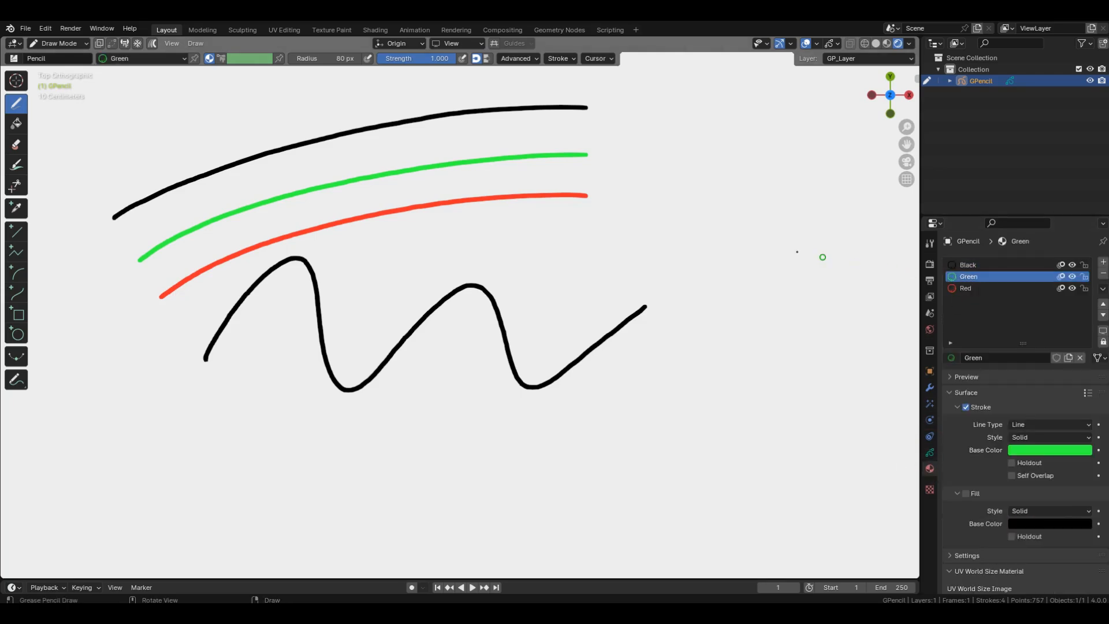
left_click_drag(659, 141, 619, 266)
left_click_drag(693, 148, 650, 280)
mouse_move(728, 155)
left_mouse_down()
mouse_move(682, 301)
mouse_move(703, 350)
left_mouse_up()
Step: Make the Red material active and draw three parallel diagonal red strokes below the green diagonal ones
left_click(968, 288)
left_click_drag(680, 413, 672, 446)
left_click_drag(761, 304, 702, 452)
left_click_drag(797, 321, 737, 480)
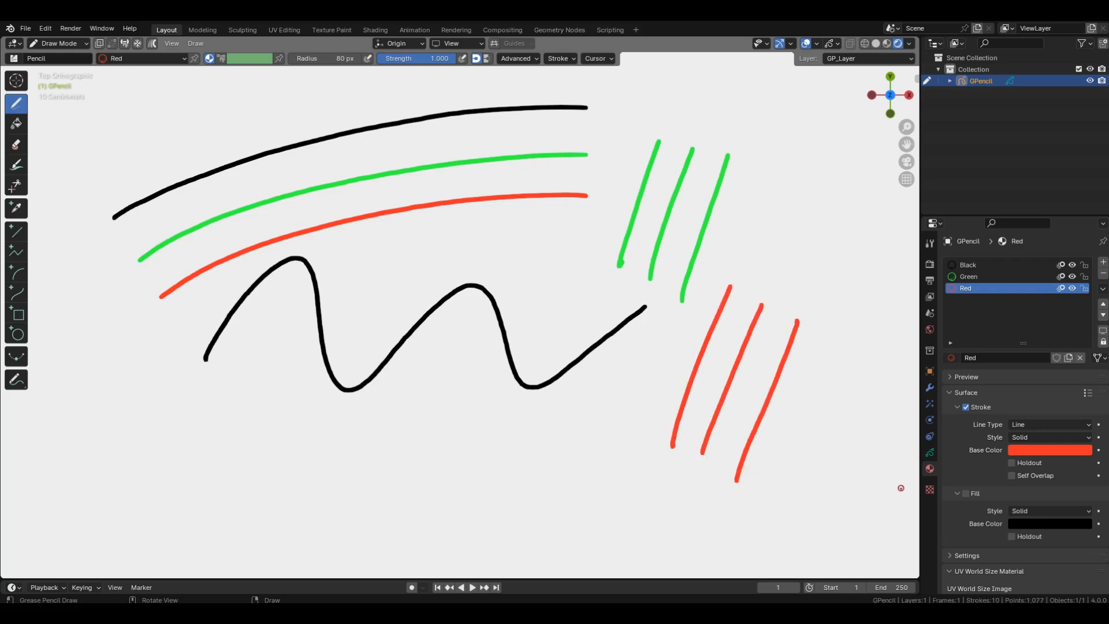
Step: Change the Green material's stroke base color to blue and pick another stroke base color for the Red material
left_click(966, 276)
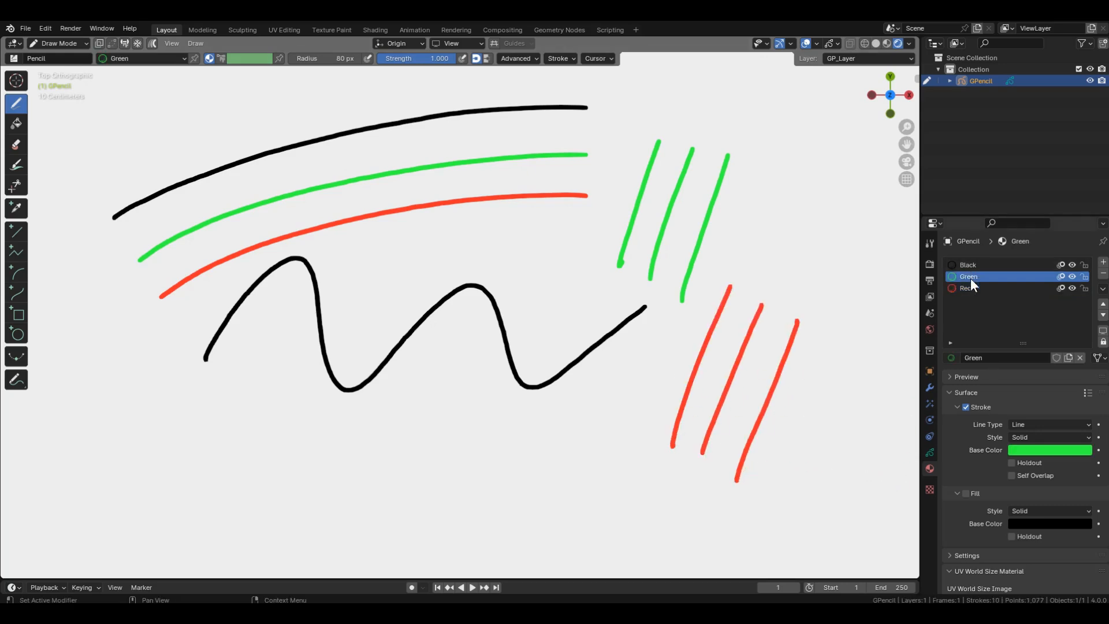
left_click(1028, 449)
mouse_move(1077, 282)
left_mouse_down()
mouse_move(1091, 308)
mouse_move(1062, 296)
mouse_move(1083, 255)
left_mouse_up()
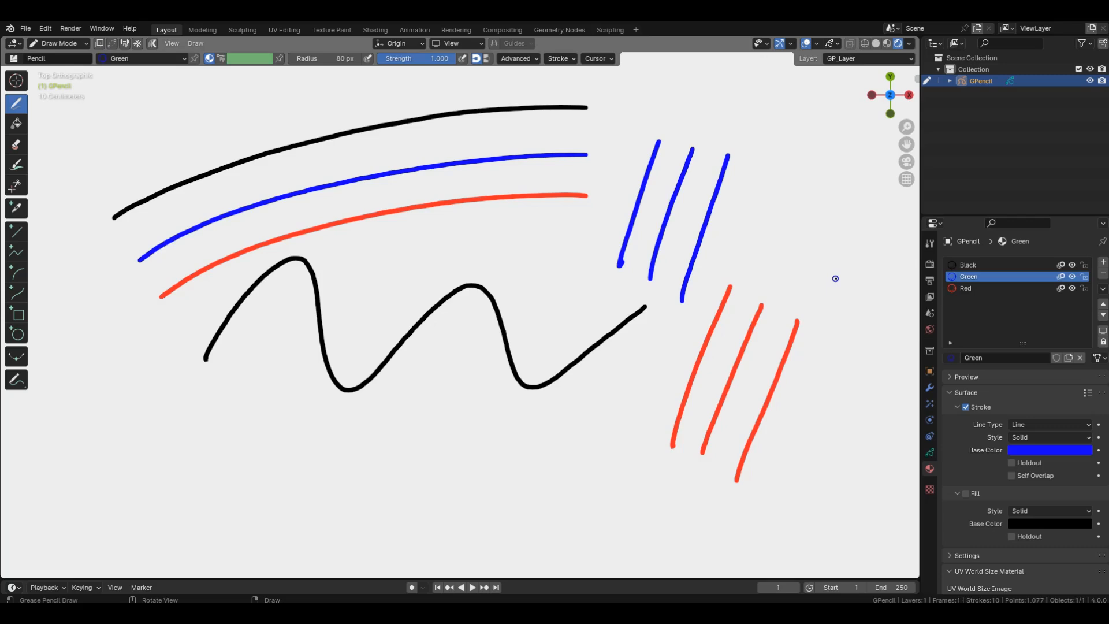
left_click(965, 289)
left_click(1043, 450)
mouse_move(1012, 357)
left_mouse_down()
mouse_move(983, 334)
mouse_move(996, 288)
mouse_move(1055, 292)
mouse_move(1056, 337)
mouse_move(1024, 362)
left_mouse_up()
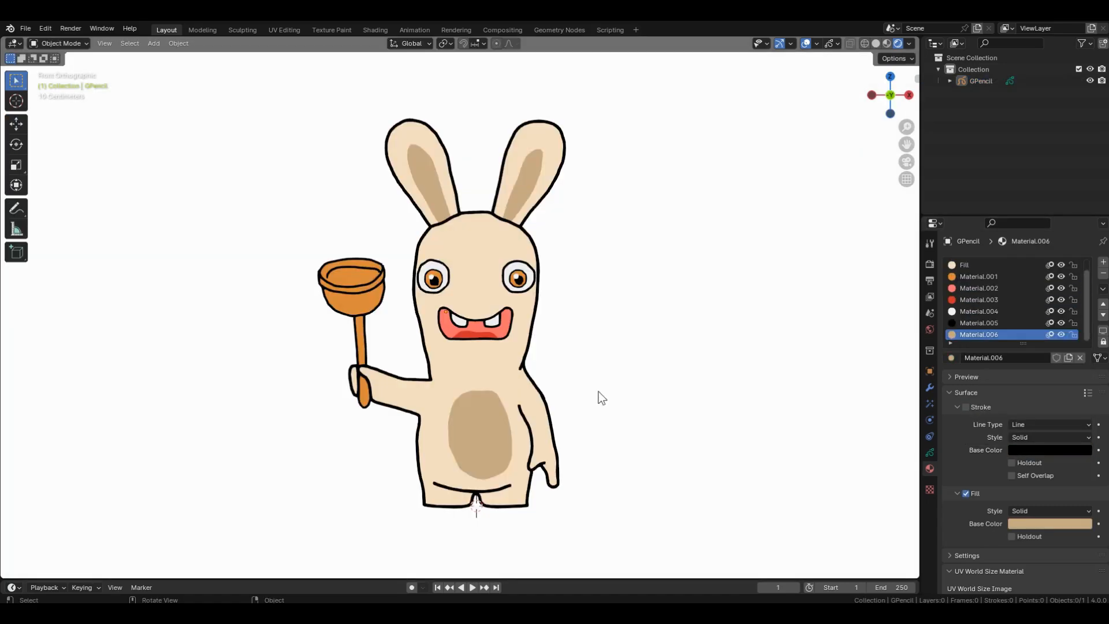
Step: Darken the rabbit's Fill material by lowering its fill base color value to about 0.179
left_click(970, 265)
left_click(1051, 524)
left_click_drag(1085, 367, 1083, 396)
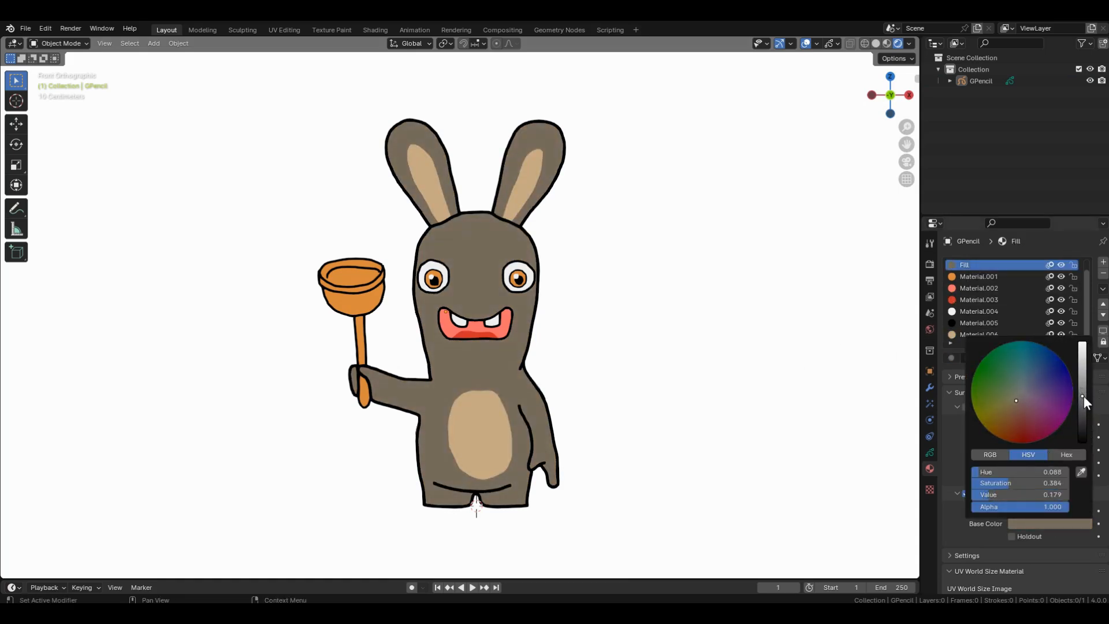
Step: Pick a different fill base color for Material.001, the rabbit's plunger material
left_click(979, 277)
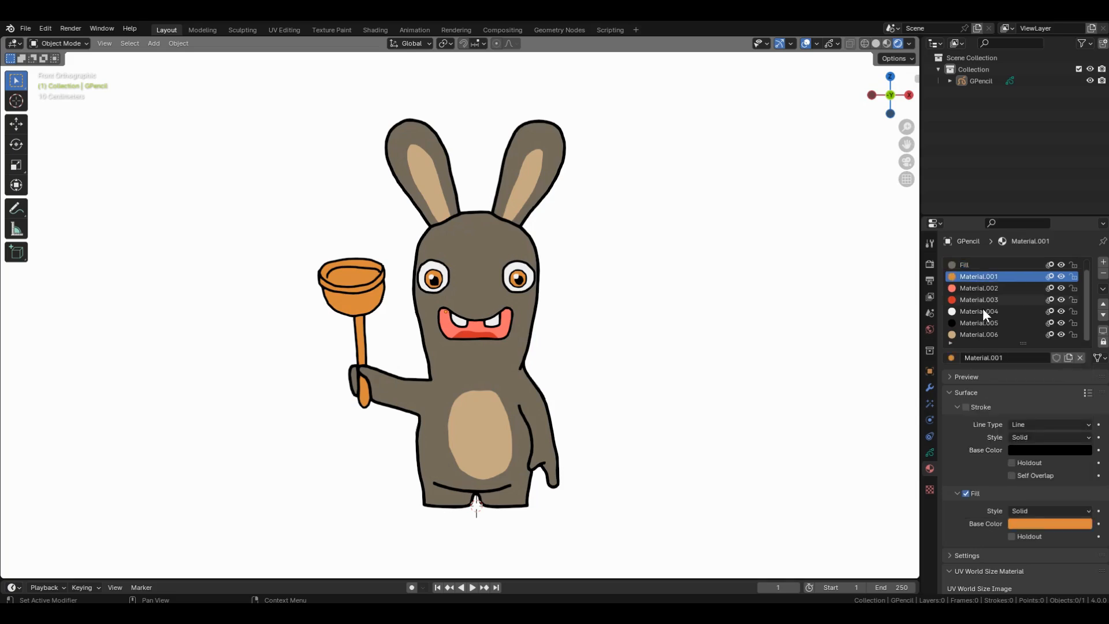
left_click(1051, 523)
left_click_drag(1012, 428, 1065, 378)
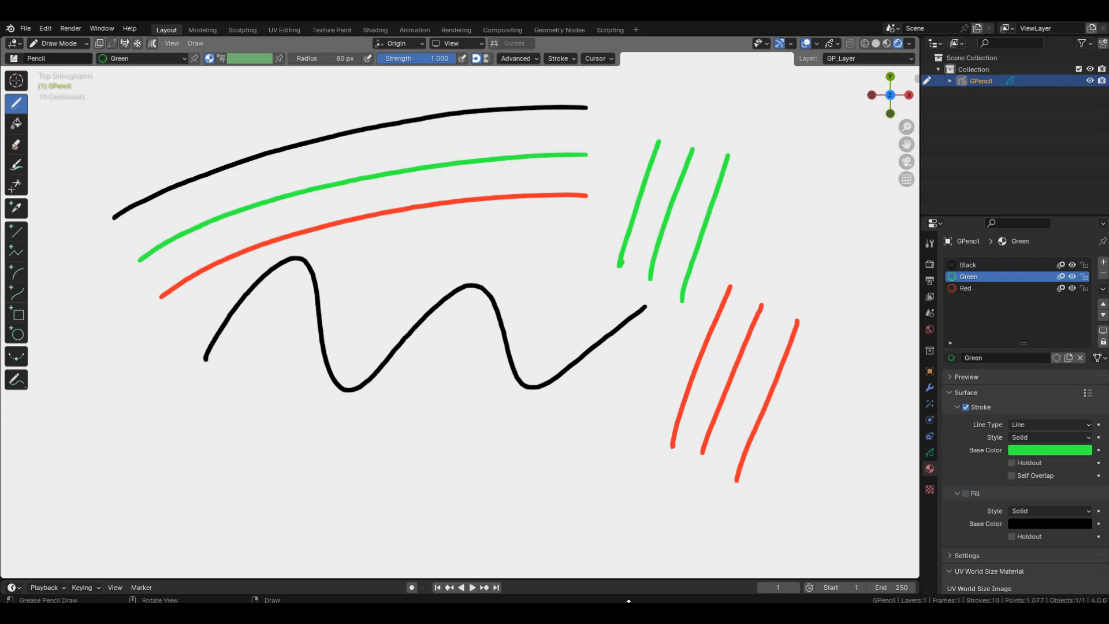
Step: Add three material slots to the line drawing and create a material named Blue in the first new slot
left_click(1103, 261)
left_click(1104, 262)
left_click(1103, 262)
left_click(1014, 298)
left_click(1022, 357)
double_click(1022, 358)
type("Blue")
key("Return")
Step: Create materials named Yellow and Orange in the two remaining empty slots
left_click(1011, 313)
left_click(1006, 357)
double_click(1007, 357)
type("Yellow")
key("Return")
left_click(1006, 324)
left_click(1003, 358)
double_click(1005, 357)
type("Orange")
key("Return")
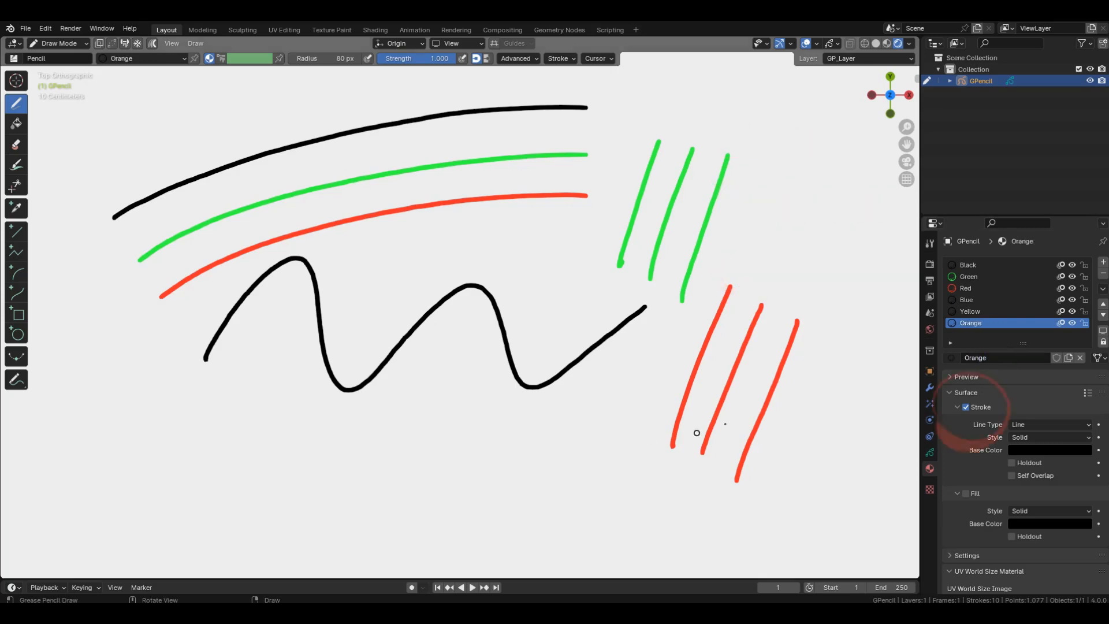
Step: Turn off the Blue material's stroke, enable its fill, and set the fill base color to blue
left_click(972, 300)
left_click(966, 407)
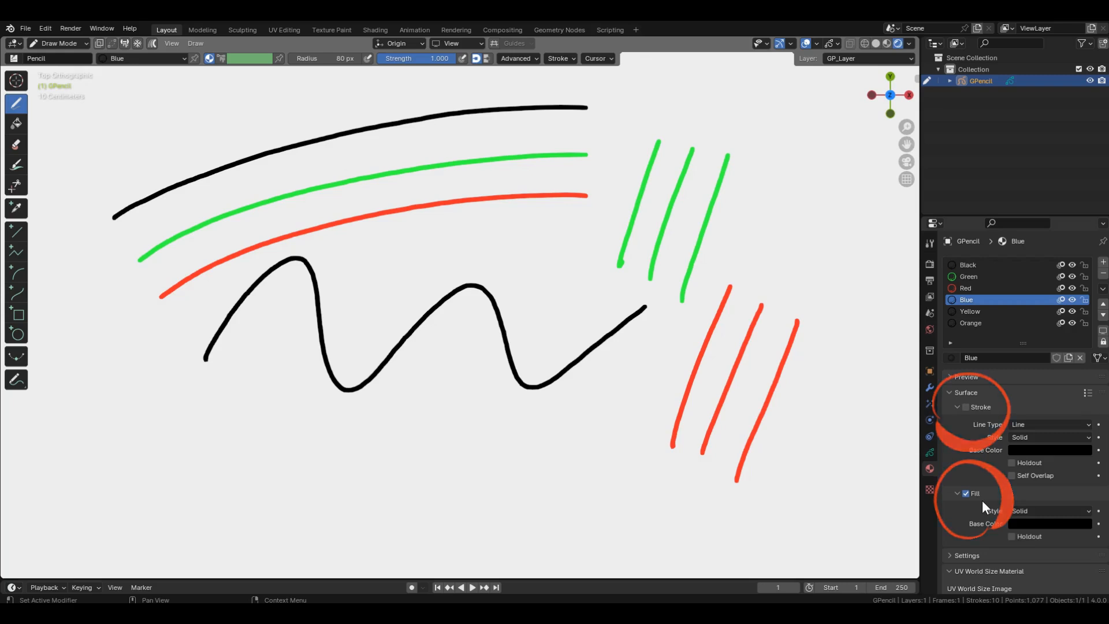
left_click(1029, 521)
left_click_drag(1083, 354, 1082, 338)
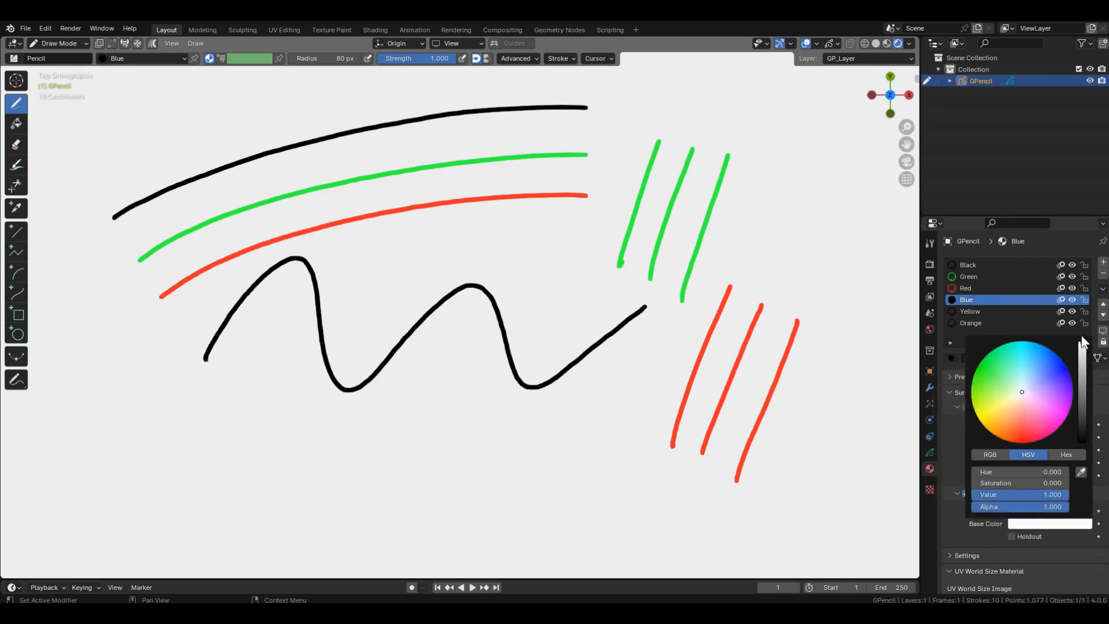
left_click(1057, 374)
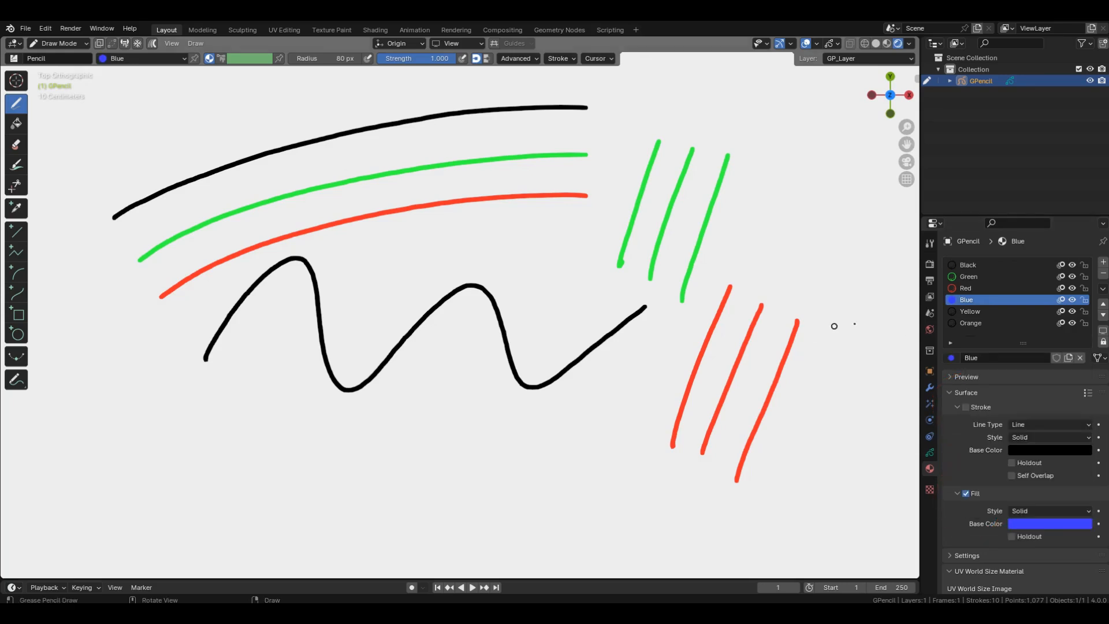
Step: Make the Yellow and Orange materials fill-only, with a yellow and an orange fill base color respectively
left_click(970, 311)
left_click(1035, 523)
left_click(991, 416)
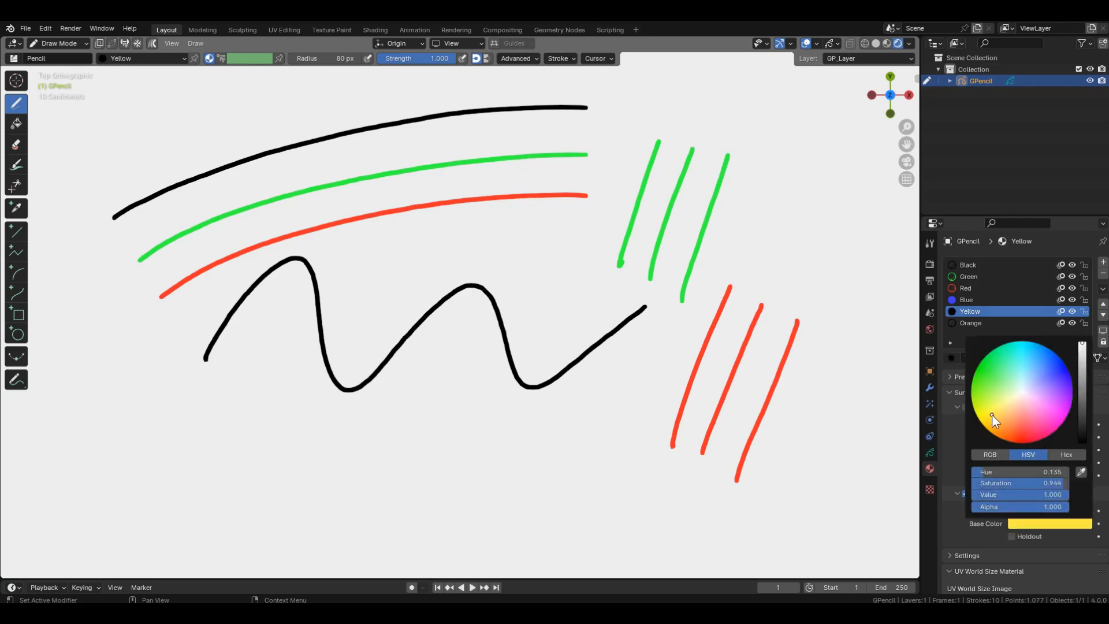
left_click(967, 322)
left_click(1039, 523)
mouse_move(1002, 428)
left_mouse_down()
mouse_move(1014, 419)
mouse_move(1000, 431)
left_mouse_up()
Step: Draw an orange dome, a small four-sided shape and a triangle below the wavy line
middle_click_drag(519, 498, 501, 318, "shift")
mouse_move(151, 409)
left_mouse_down()
mouse_move(165, 306)
mouse_move(309, 411)
left_mouse_up()
mouse_move(351, 361)
left_mouse_down()
mouse_move(383, 294)
mouse_move(428, 315)
mouse_move(435, 353)
left_mouse_up()
mouse_move(514, 409)
left_mouse_down()
mouse_move(542, 317)
mouse_move(620, 407)
left_mouse_up()
Step: Enter Edit Mode and try moving the lower-left corner point of the orange four-sided shape
key("Tab")
scroll(355, 335, "up", 1)
scroll(354, 329, "up", 6)
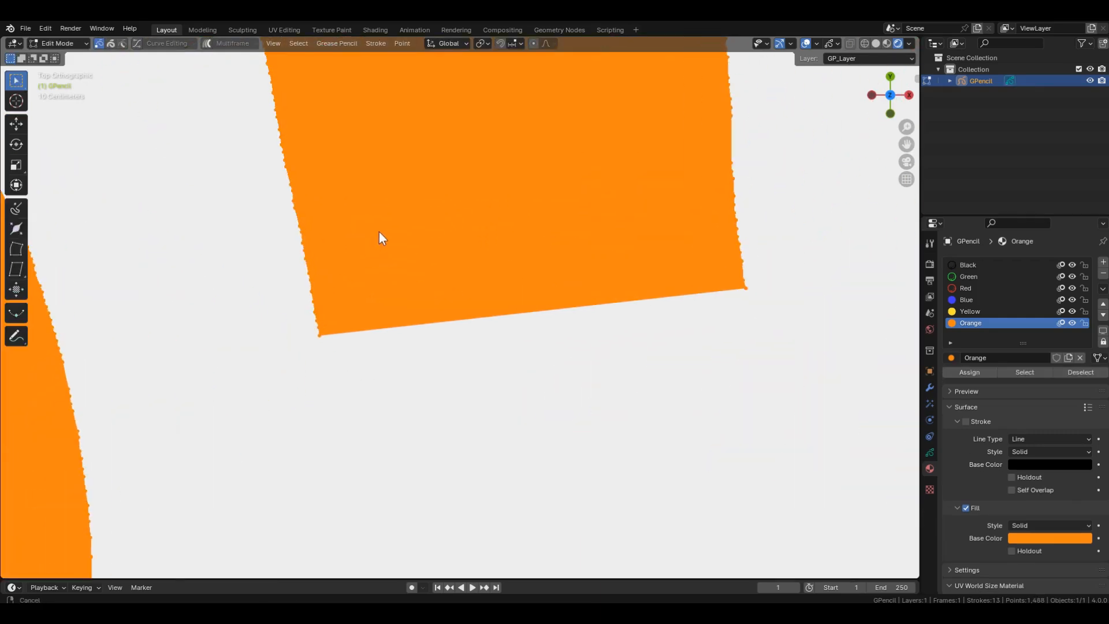
key("g")
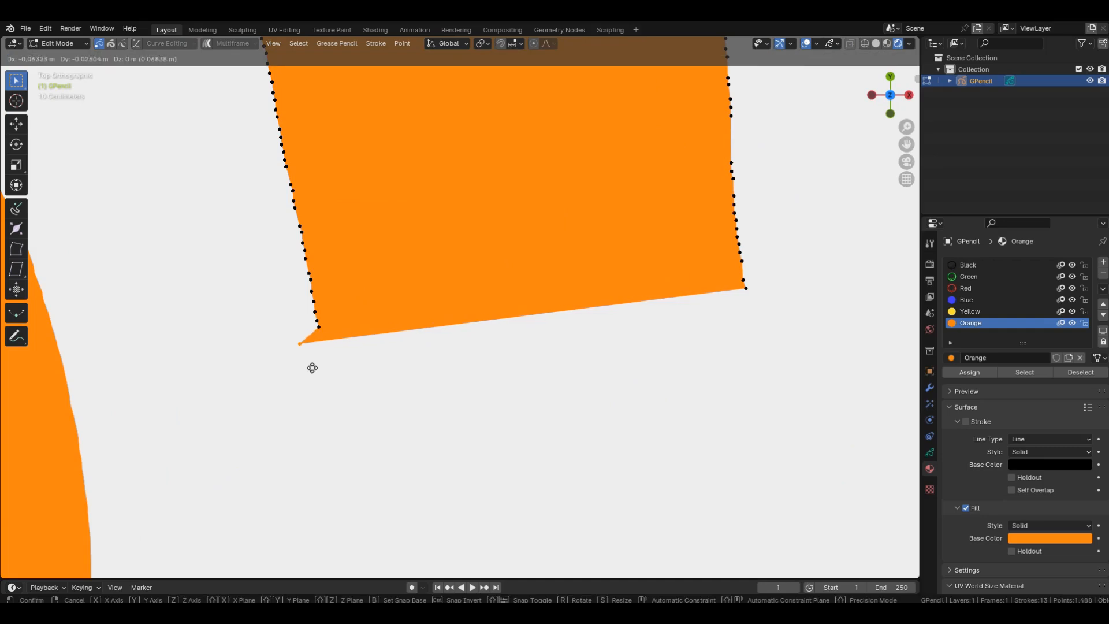
right_click(391, 536)
Step: Move the two bottom corner points of the orange four-sided shape downward and toward each other
scroll(378, 437, "down", 2)
middle_click_drag(387, 481, 349, 500, "shift")
left_click(619, 354)
key("g")
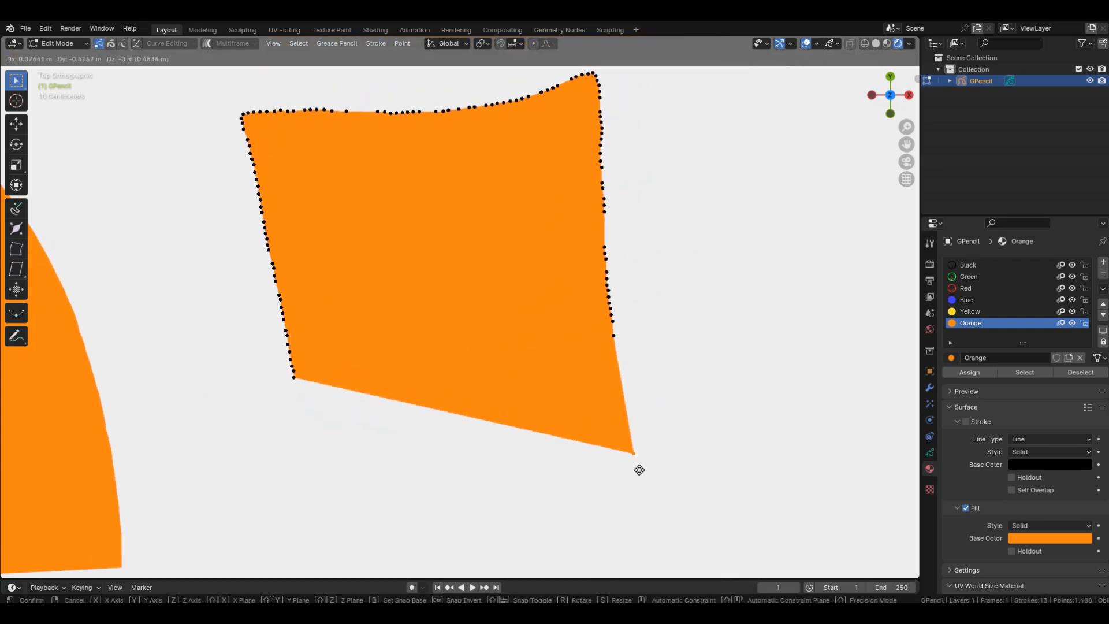
left_click(626, 465)
left_click(296, 384)
key("g")
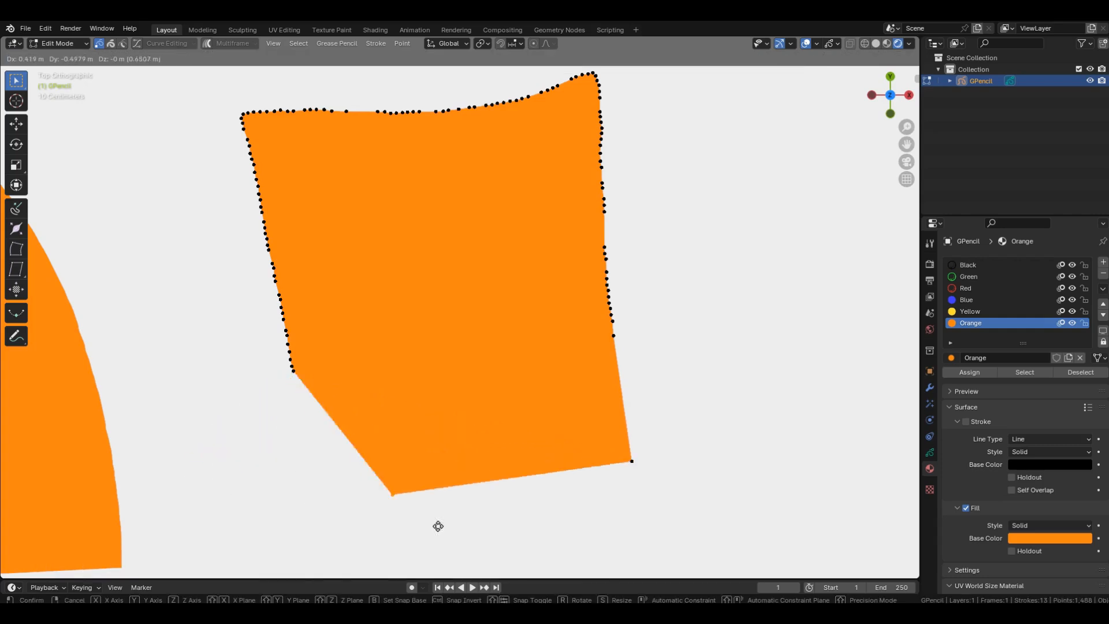
left_click(419, 526)
left_click(622, 473)
key("g")
left_click(515, 510)
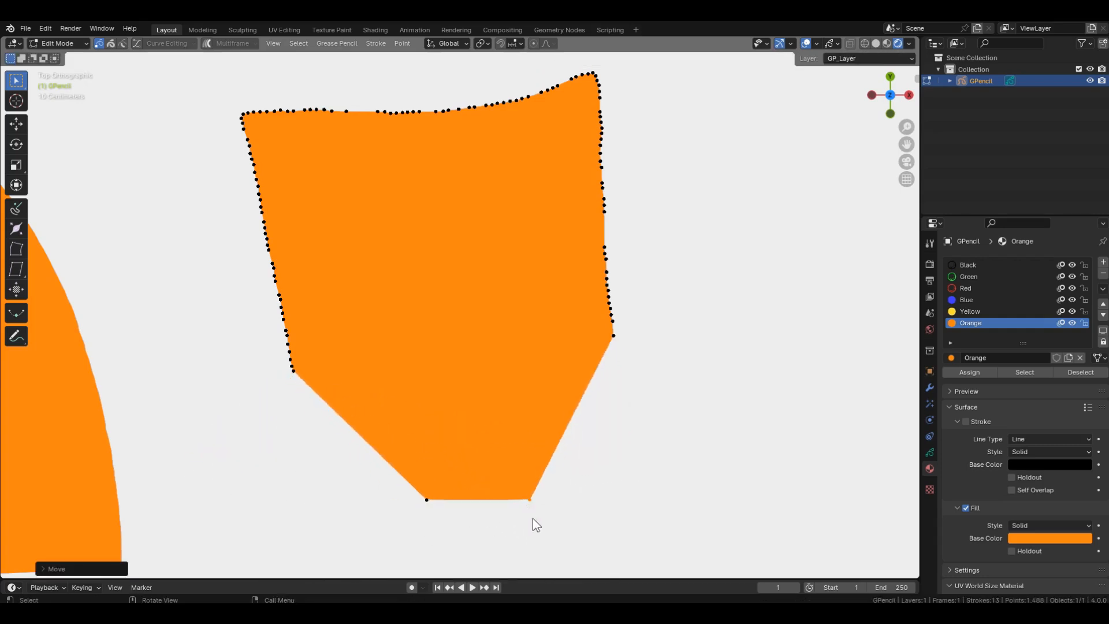
Step: Undo the corner point moves on the orange four-sided shape
key("ctrl+z")
key("ctrl+z")
key("ctrl+z")
key("ctrl+z")
key("ctrl+z")
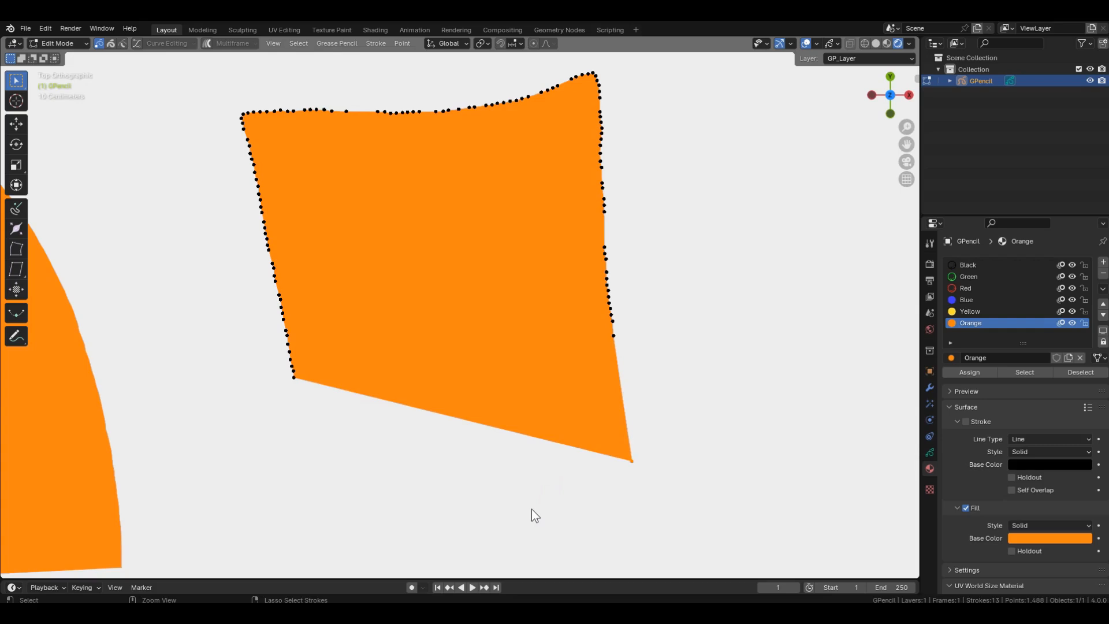
Step: Try moving the lower-right and lower-left corner points of the orange triangle
scroll(377, 279, "down", 4)
scroll(807, 407, "up", 4)
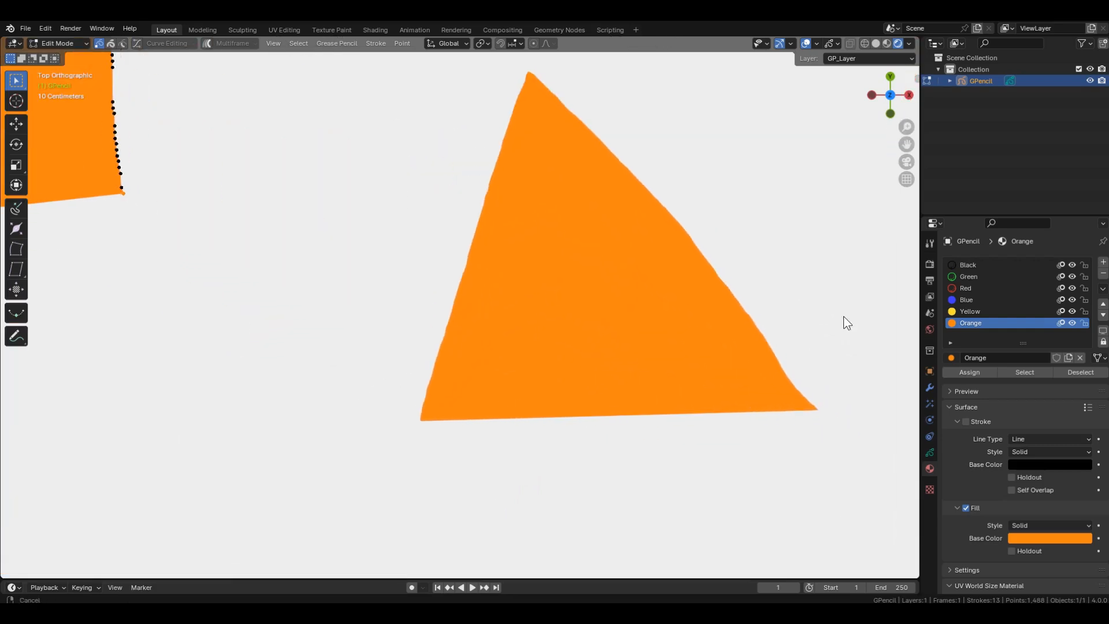
left_click(826, 418)
key("g")
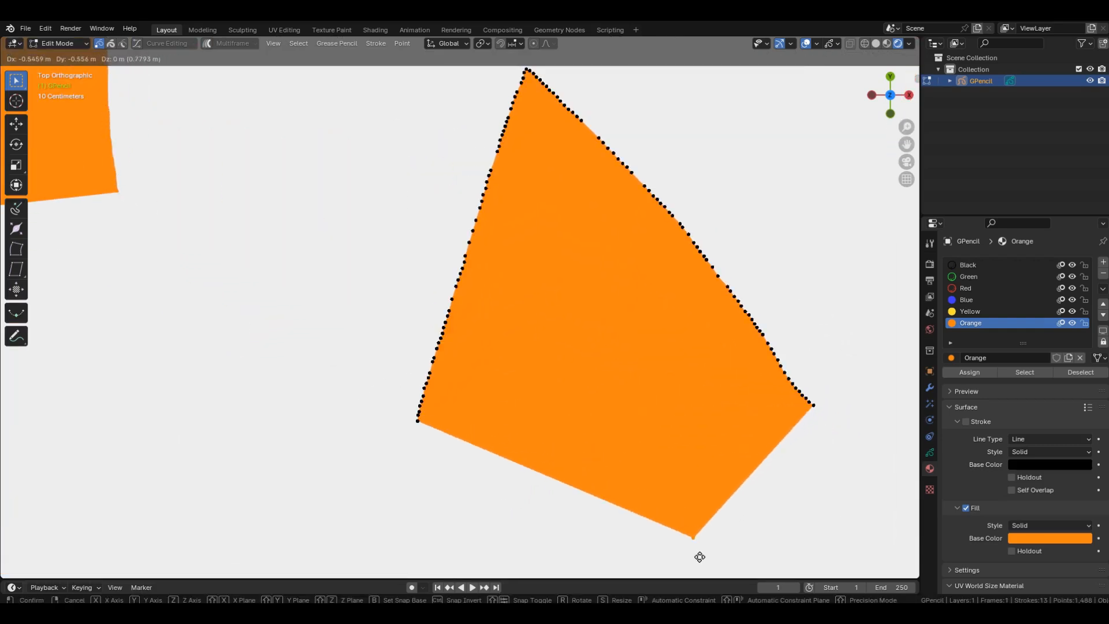
right_click(871, 444)
left_click(420, 432)
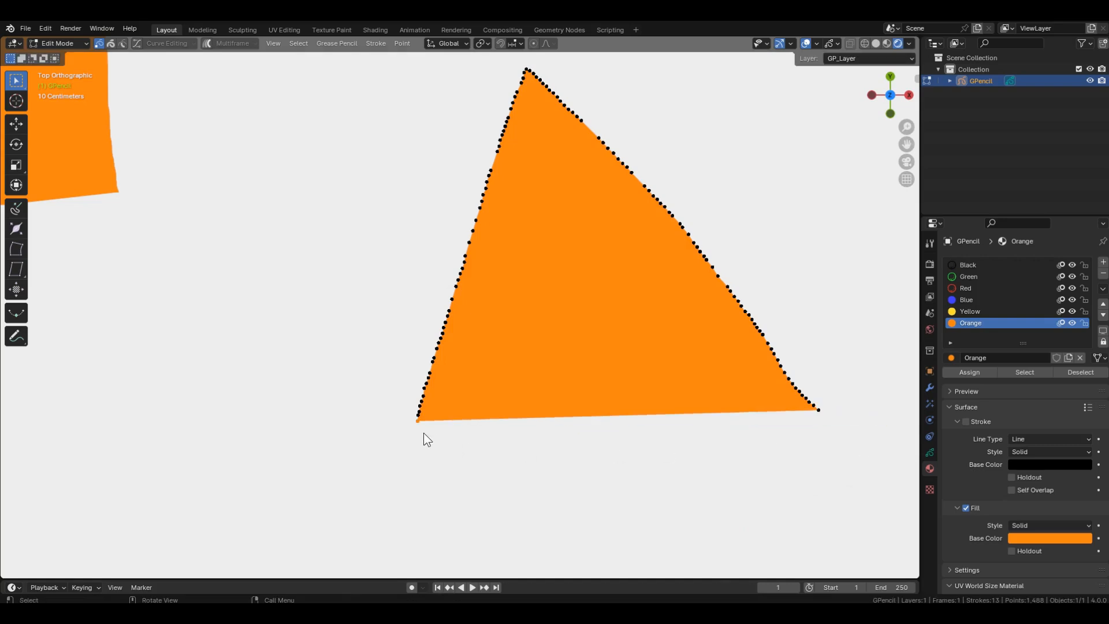
key("g")
right_click(420, 471)
middle_click_drag(449, 364, 464, 457, "ctrl")
mouse_move(721, 352)
middle_mouse_down("ctrl")
mouse_move(694, 370)
mouse_move(621, 481)
middle_mouse_up("ctrl")
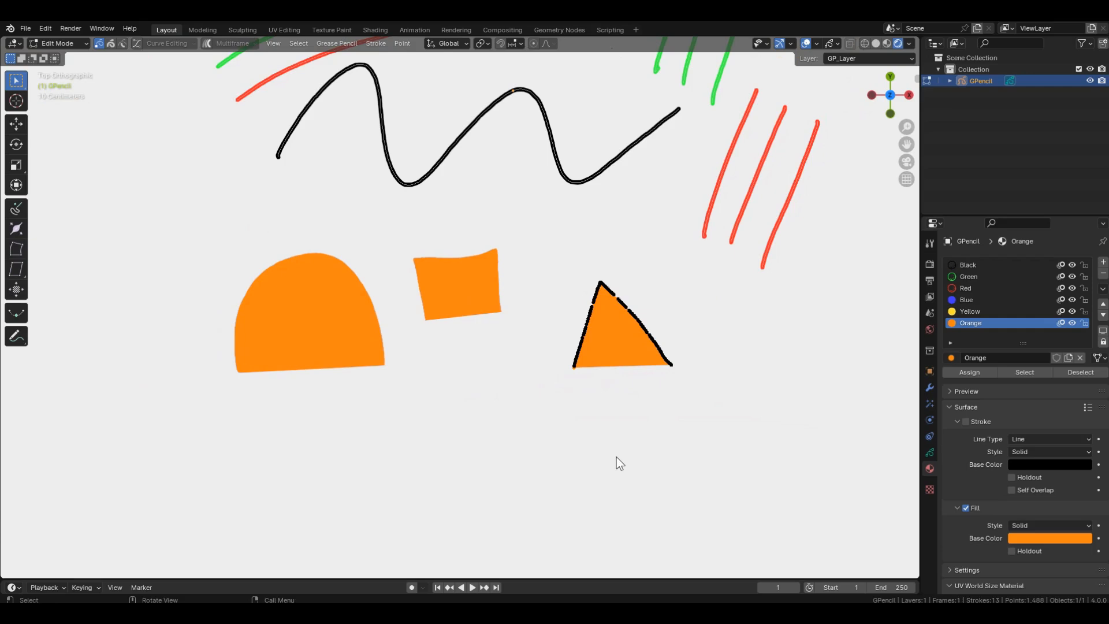
Step: Return to Draw Mode and draw a rounded shape and a small four-sided shape with the Yellow material
key("Tab")
left_click(972, 311)
mouse_move(123, 497)
left_mouse_down()
mouse_move(220, 485)
mouse_move(135, 534)
left_mouse_up()
mouse_move(299, 451)
left_mouse_down()
mouse_move(376, 462)
mouse_move(310, 508)
left_mouse_up()
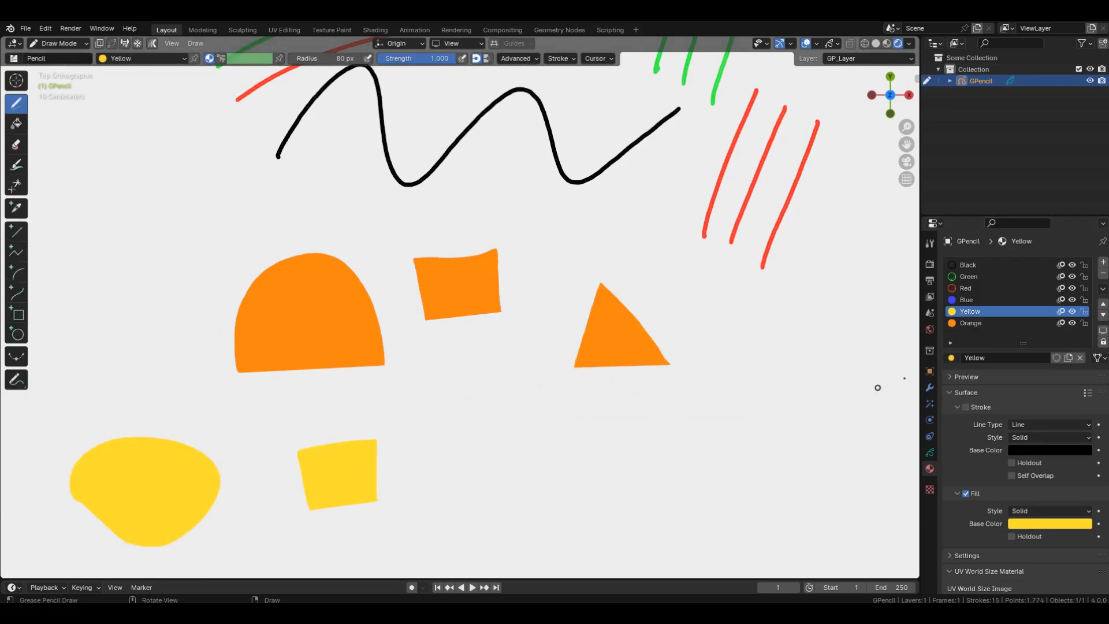
Step: Draw an H-like shape, a four-sided shape and a half-circle with the Blue material beside the yellow shapes
left_click(966, 299)
mouse_move(471, 435)
left_mouse_down()
mouse_move(613, 410)
mouse_move(632, 480)
mouse_move(580, 463)
mouse_move(537, 494)
mouse_move(506, 498)
left_mouse_up()
middle_click_drag(672, 471, 507, 405, "shift")
mouse_move(523, 398)
left_mouse_down()
mouse_move(510, 357)
mouse_move(529, 412)
left_mouse_up()
mouse_move(624, 331)
left_mouse_down()
mouse_move(729, 393)
mouse_move(742, 337)
left_mouse_up()
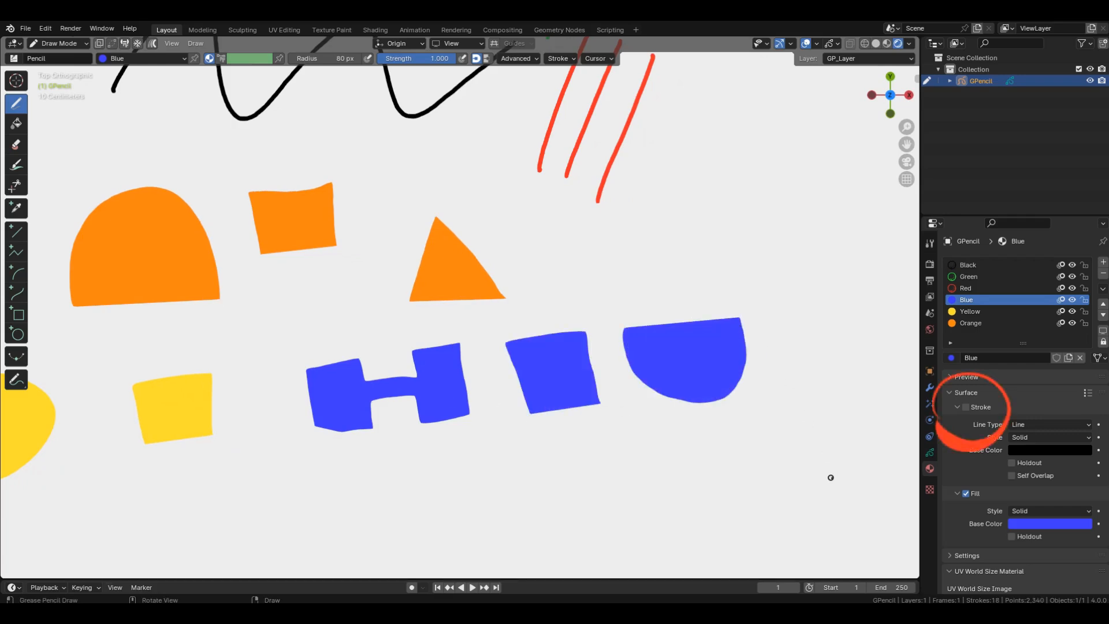
Step: Enable the Blue material's stroke and draw three closed shapes below the existing blue ones: a notched block, a four-sided shape and a half-circle
left_click(966, 406)
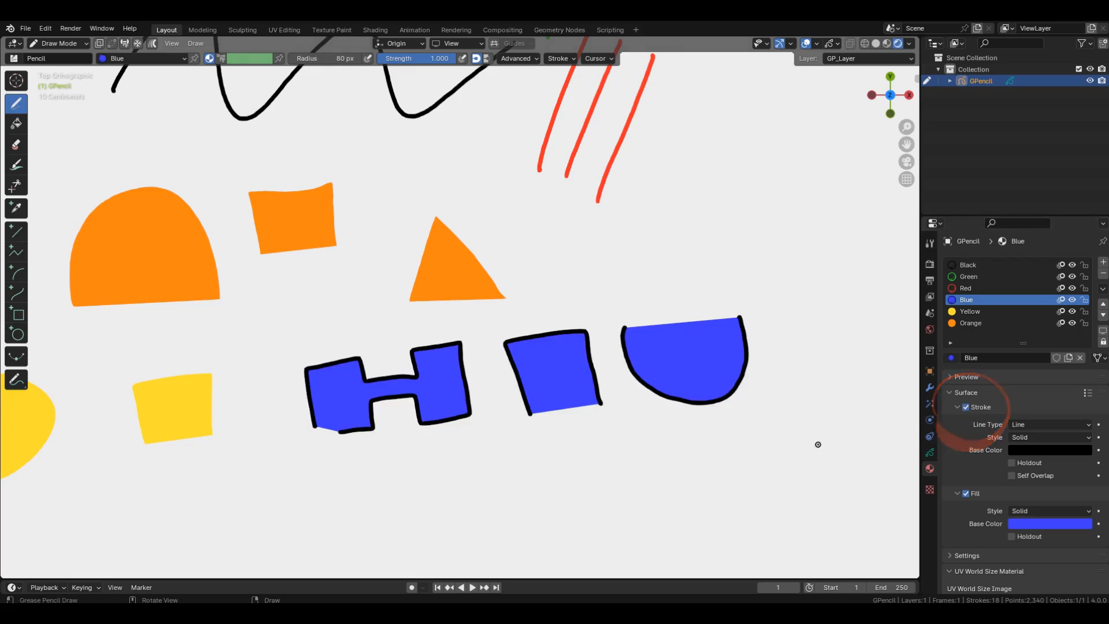
scroll(453, 372, "up", 3)
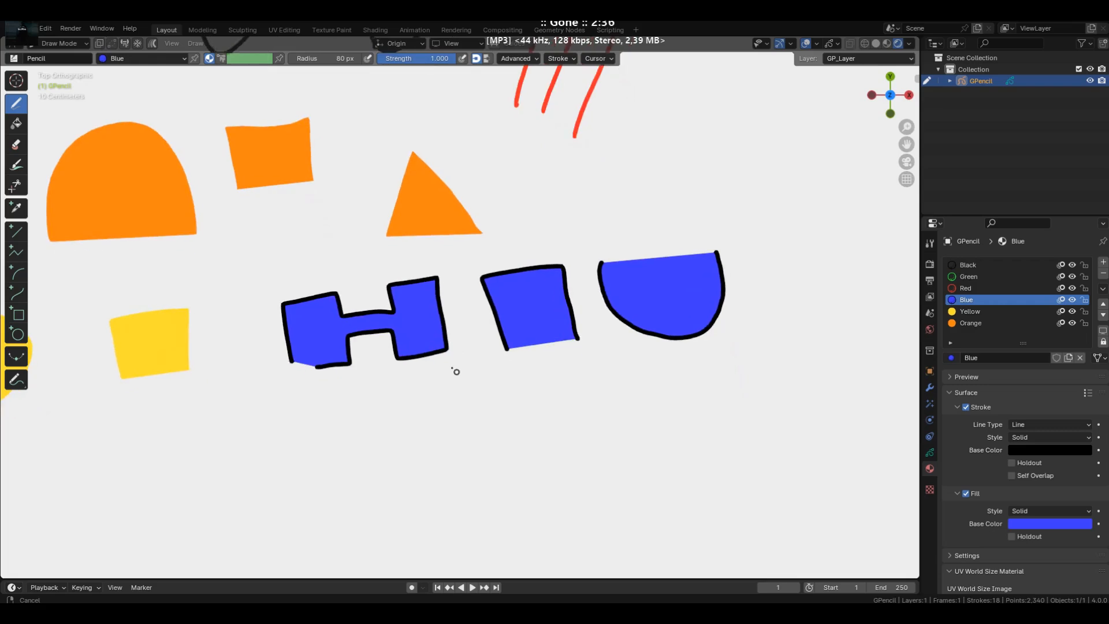
mouse_move(229, 394)
left_mouse_down()
mouse_move(475, 351)
mouse_move(512, 491)
mouse_move(340, 452)
mouse_move(326, 534)
mouse_move(246, 520)
mouse_move(228, 395)
left_mouse_up()
mouse_move(577, 491)
left_mouse_down()
mouse_move(539, 355)
mouse_move(662, 314)
mouse_move(702, 462)
mouse_move(579, 492)
left_mouse_up()
middle_click_drag(598, 497, 350, 519, "shift")
mouse_move(491, 397)
left_mouse_down()
mouse_move(726, 428)
mouse_move(657, 349)
mouse_move(491, 398)
left_mouse_up()
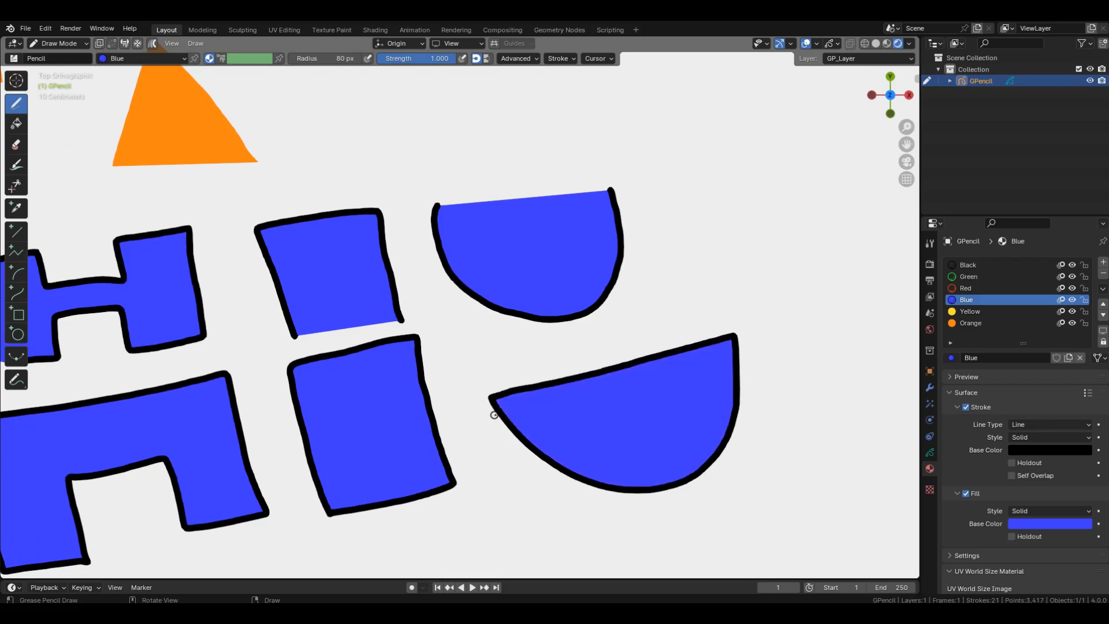
Step: Draw one more closed shape with the Blue material
scroll(568, 249, "down", 1)
middle_click_drag(566, 265, 560, 339, "ctrl")
middle_click_drag(550, 431, 546, 362, "ctrl")
mouse_move(469, 403)
left_mouse_down()
mouse_move(489, 364)
mouse_move(607, 449)
mouse_move(495, 459)
mouse_move(468, 405)
left_mouse_up()
Step: In Edit Mode, close the open outline of the blue H-like shape by making its stroke cyclic
mouse_move(408, 289)
middle_mouse_down("shift")
mouse_move(552, 436)
mouse_move(536, 310)
mouse_move(491, 326)
mouse_move(717, 302)
middle_mouse_up("shift")
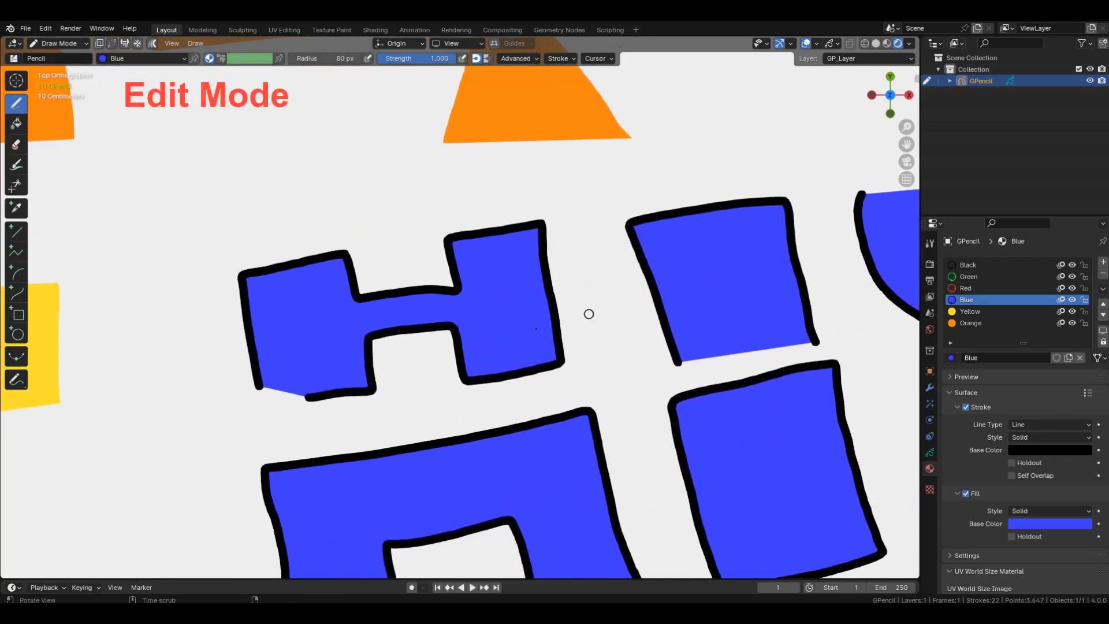
middle_click_drag(425, 377, 445, 334, "ctrl")
key("Tab")
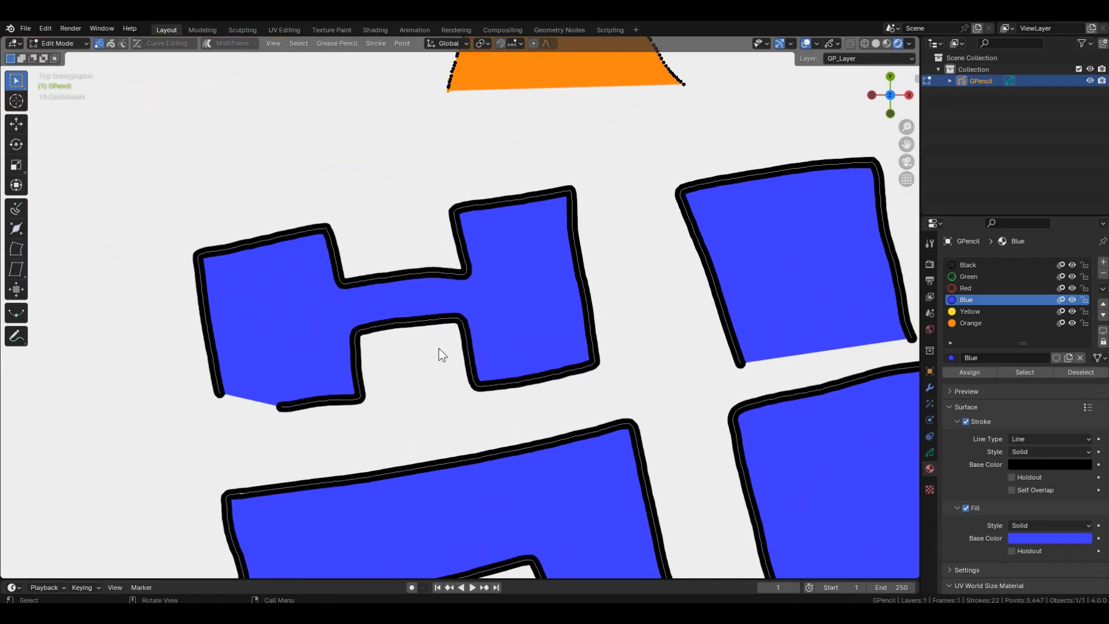
left_click(359, 398)
key("f")
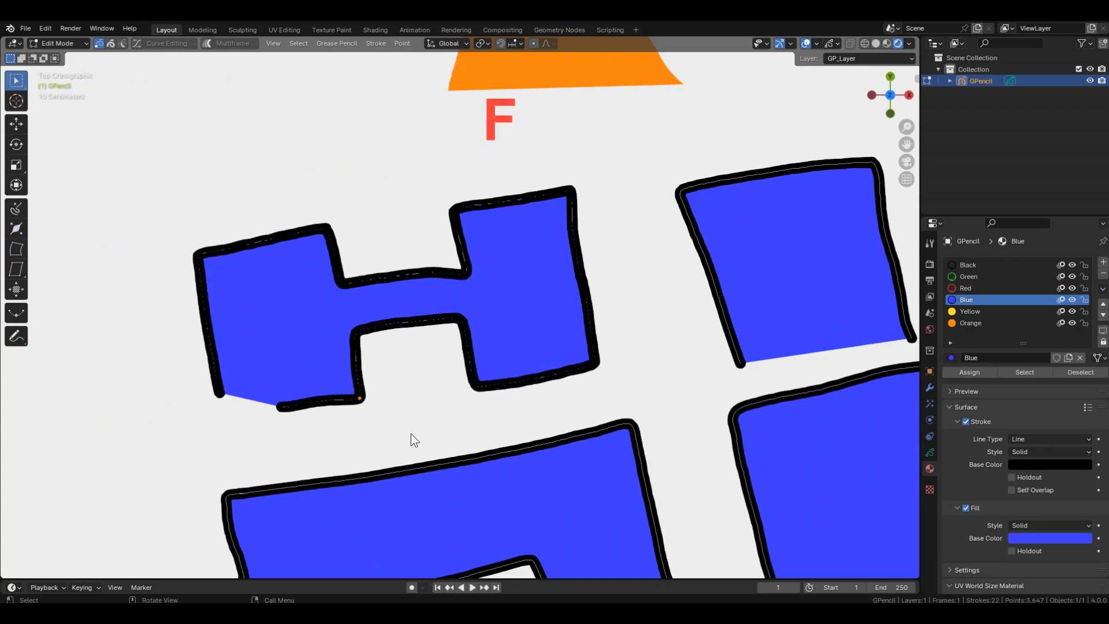
key("f")
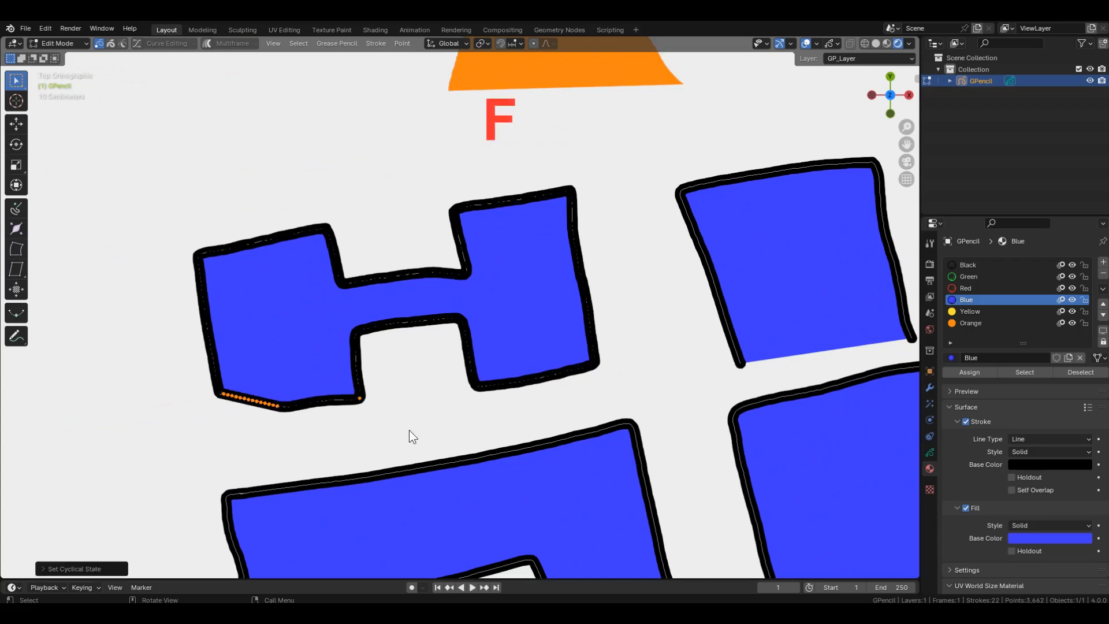
Step: Close the open bottom edge of the blue four-sided shape beside the H-like shape
middle_click_drag(772, 362, 411, 399, "shift")
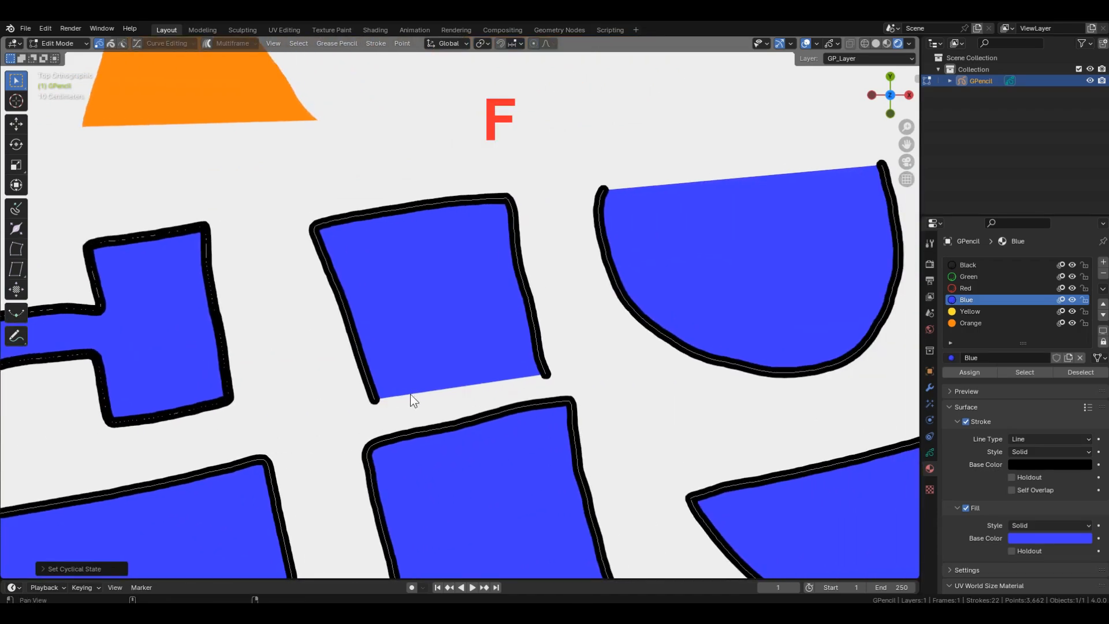
left_click(537, 361)
key("f")
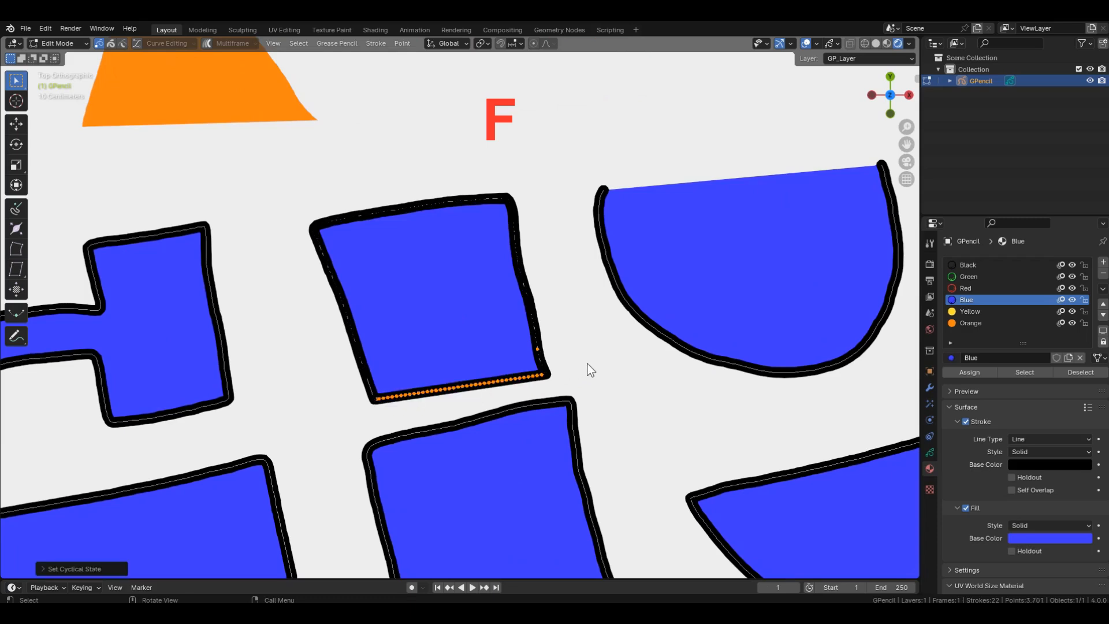
Step: Close the stroke of the upper blue half-circle along its open top edge and return to Draw Mode
left_click(606, 259)
left_click(381, 44)
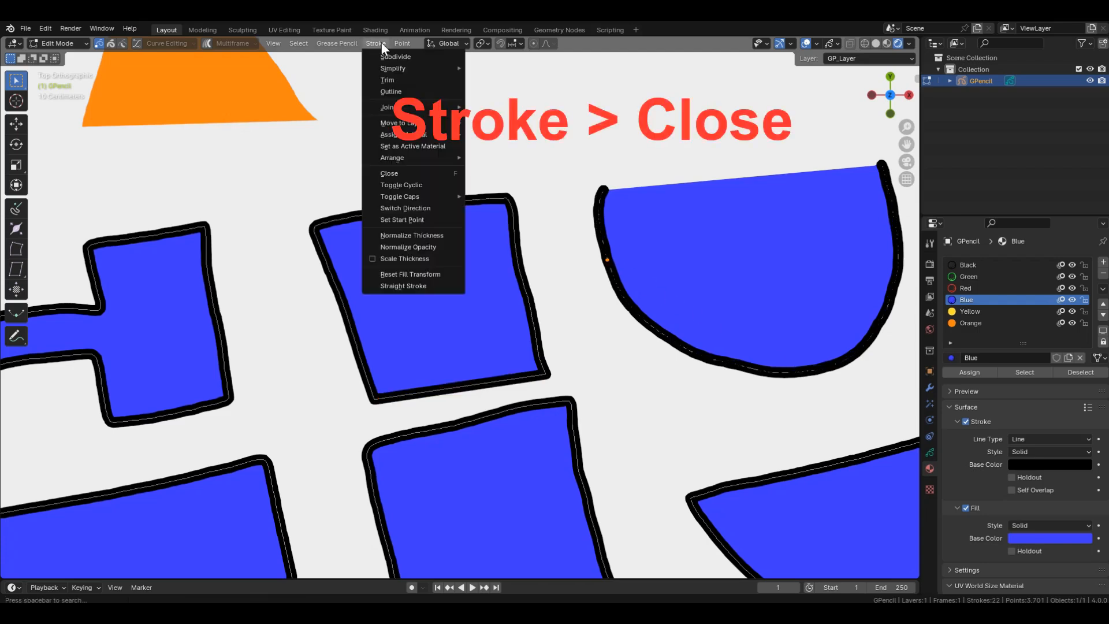
left_click(406, 173)
key("Tab")
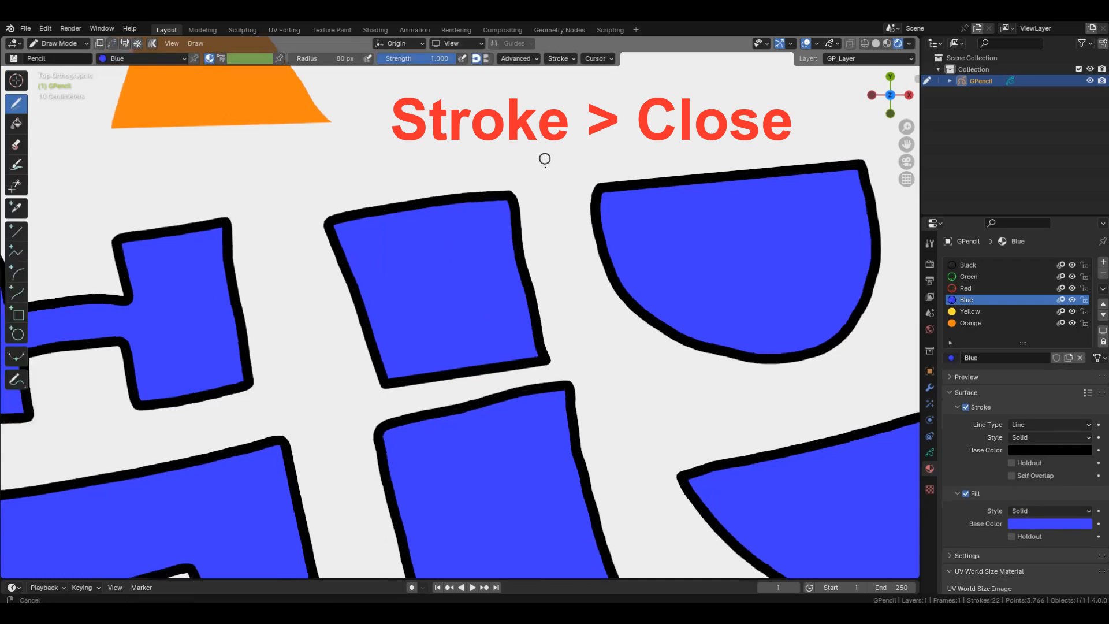
scroll(545, 159, "down", 4)
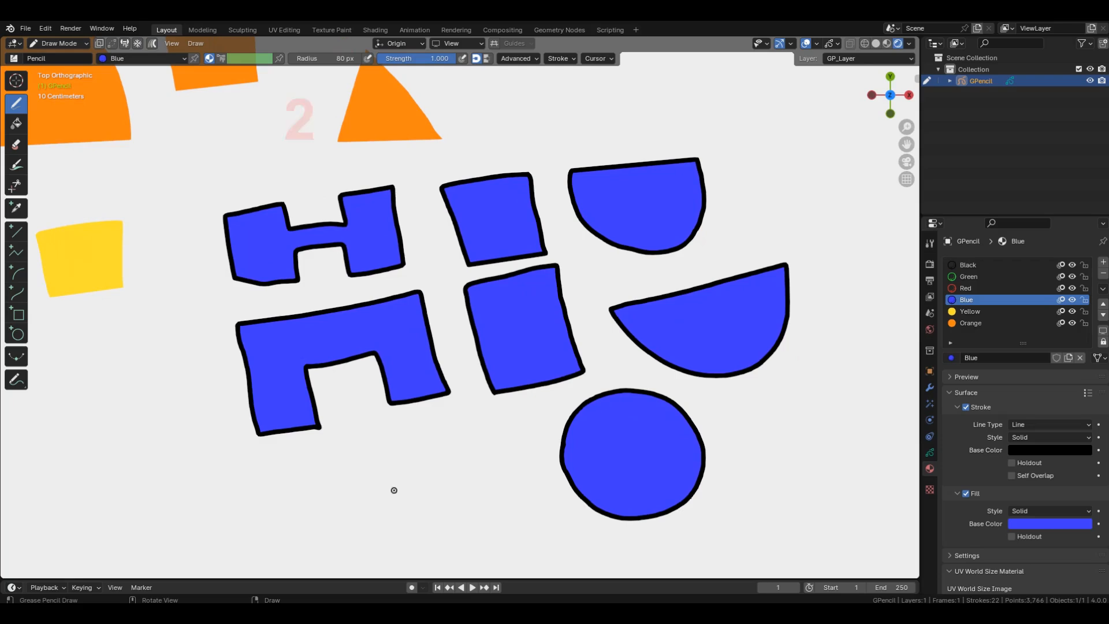
Step: In Edit Mode with whole-stroke selection, assign the Yellow material to the upper blue half-circle
key("Tab")
key("2")
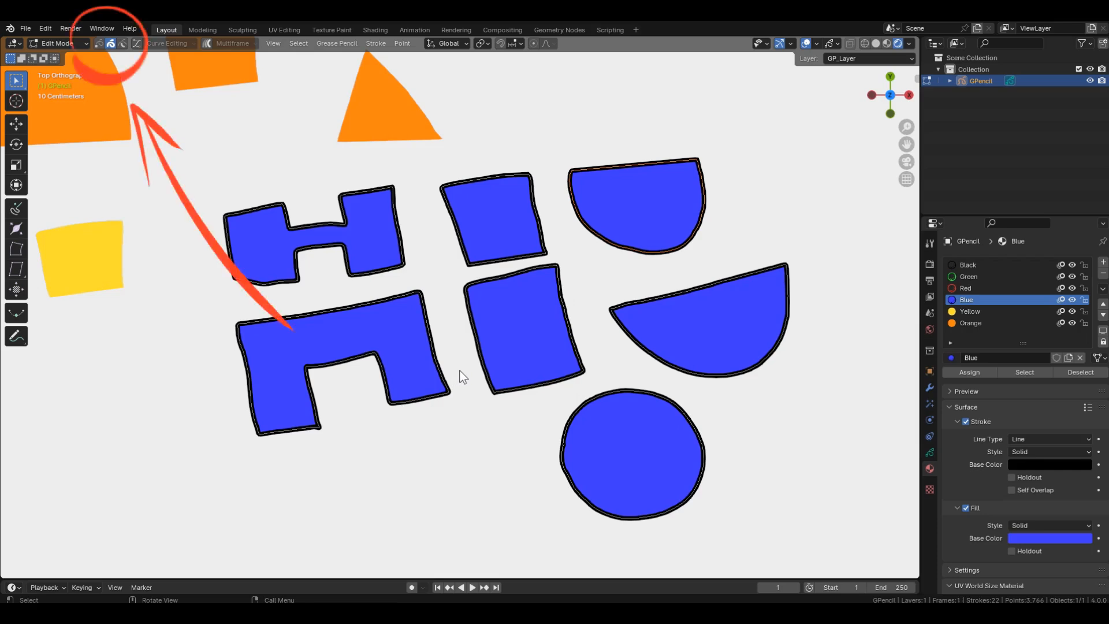
left_click(99, 44)
left_click(111, 43)
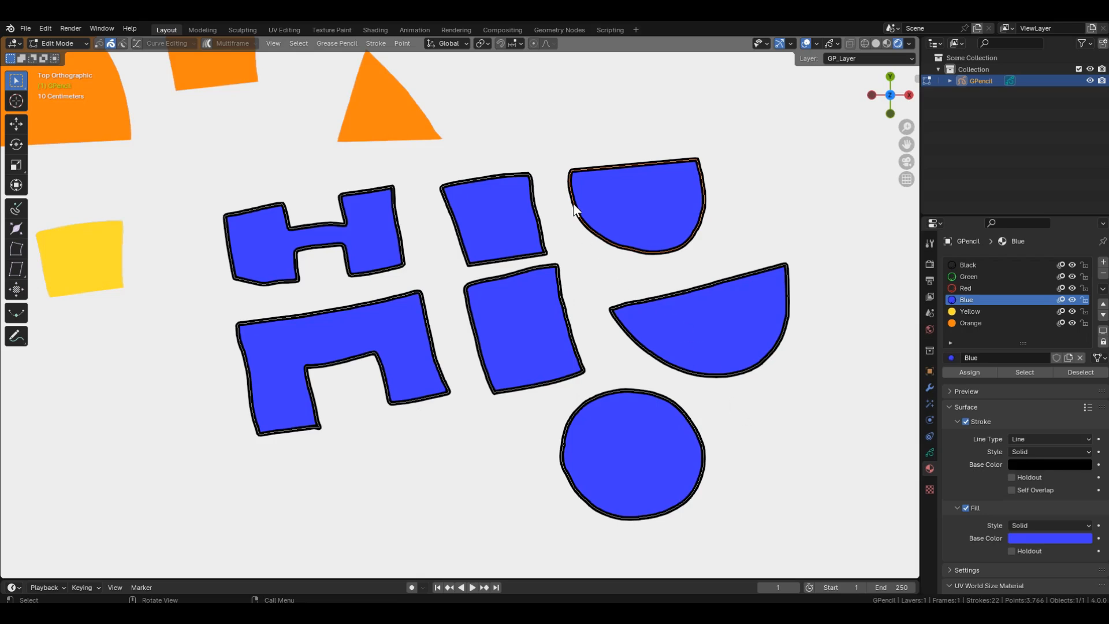
left_click(377, 44)
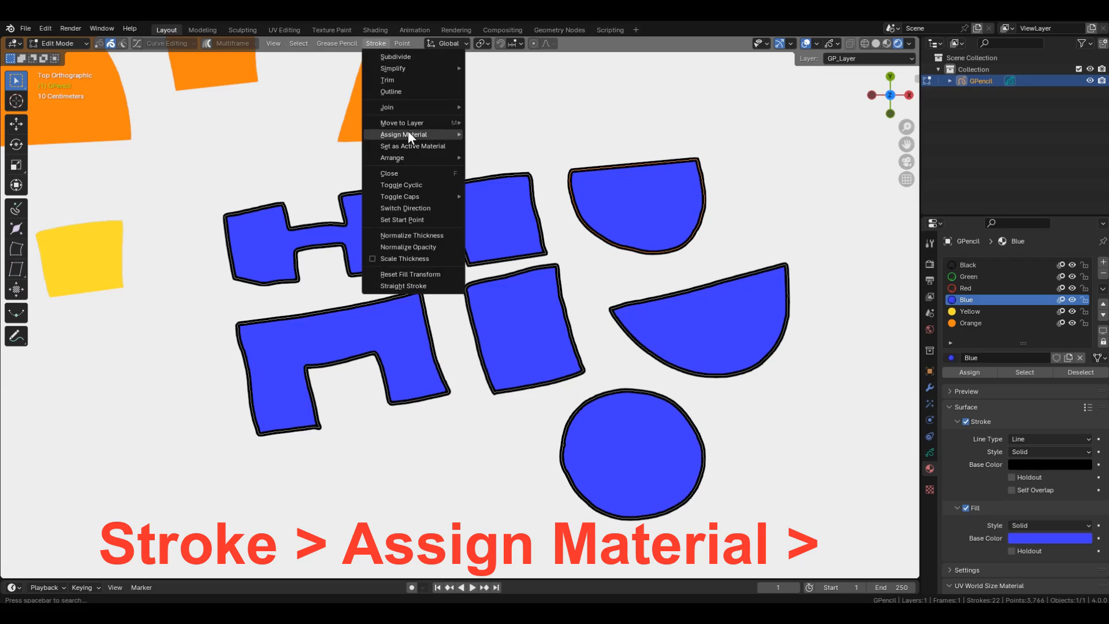
mouse_move(408, 132)
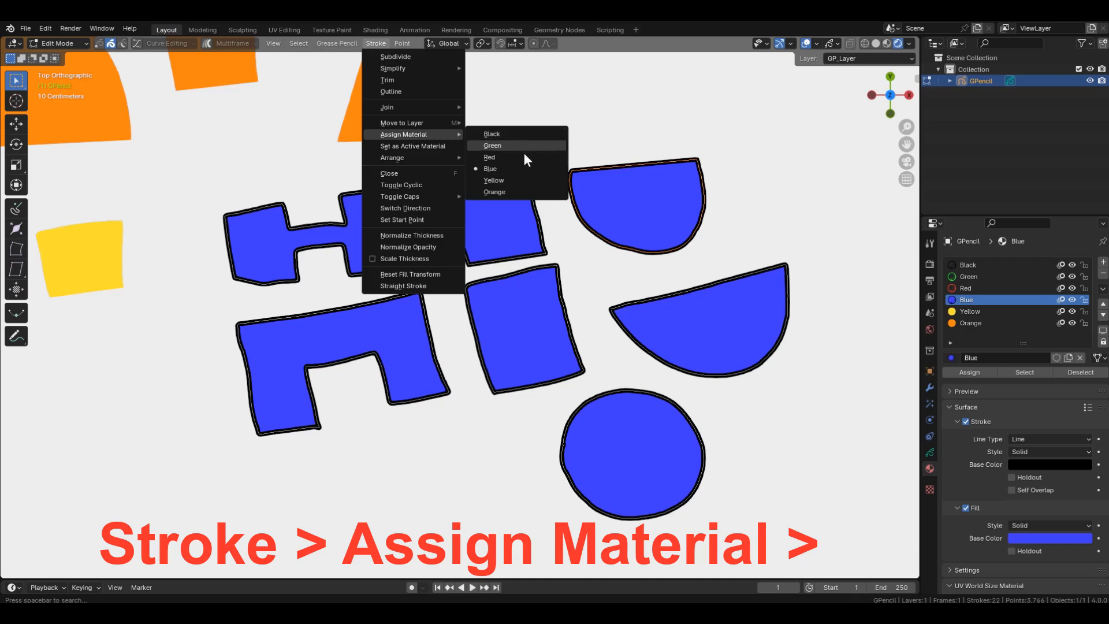
left_click(519, 181)
Step: Select the lower blue half-circle and the blue circle together and assign them the Orange material
left_click_drag(822, 339, 632, 449)
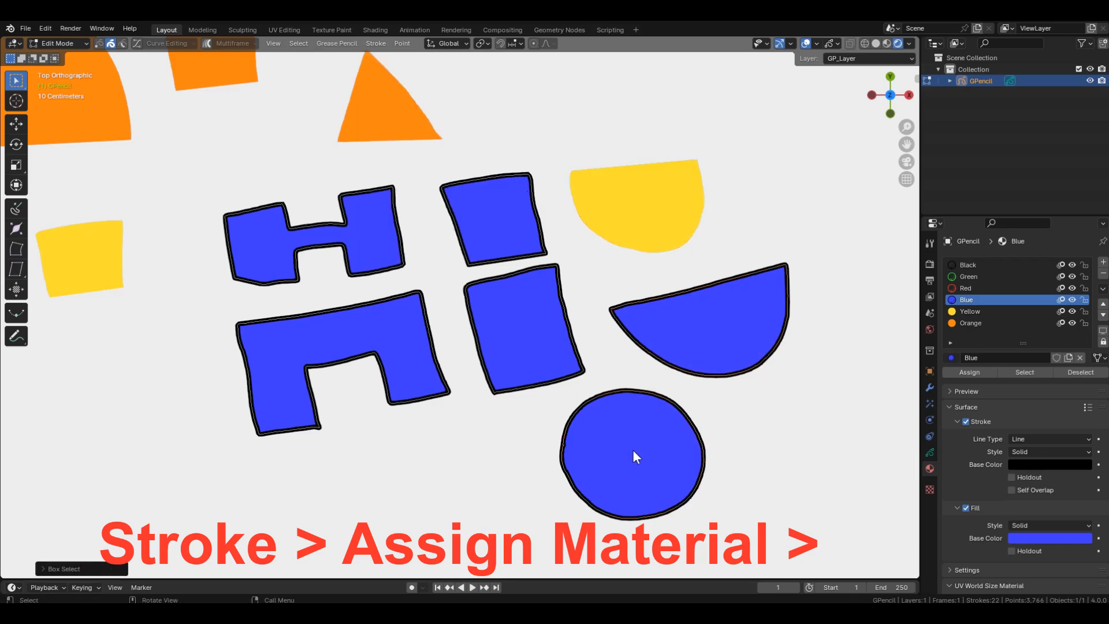
left_click(376, 44)
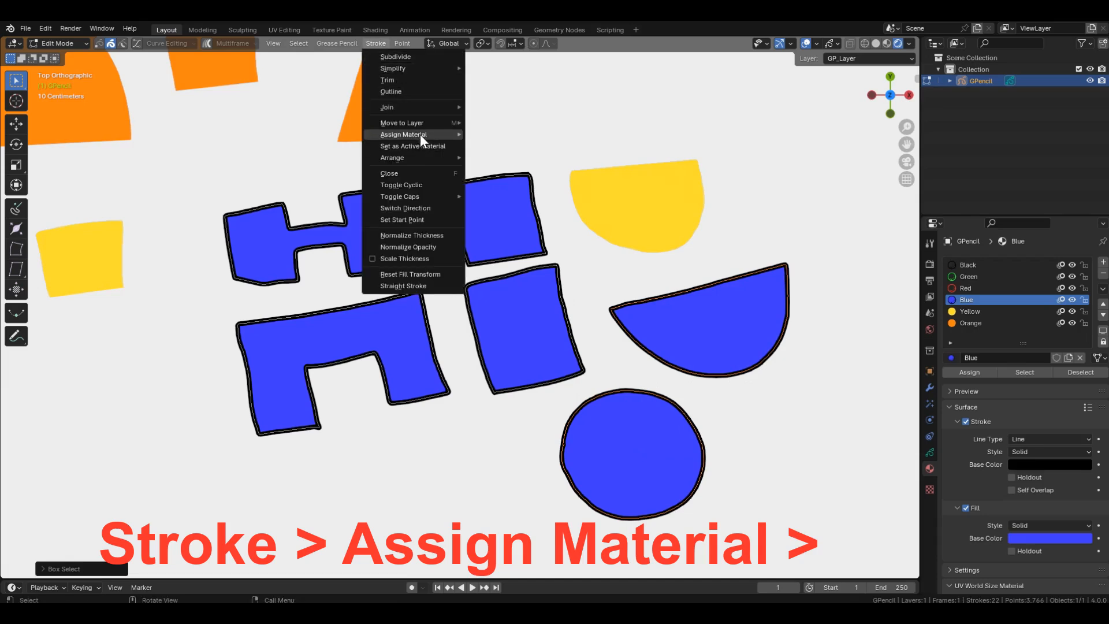
mouse_move(420, 134)
left_click(506, 192)
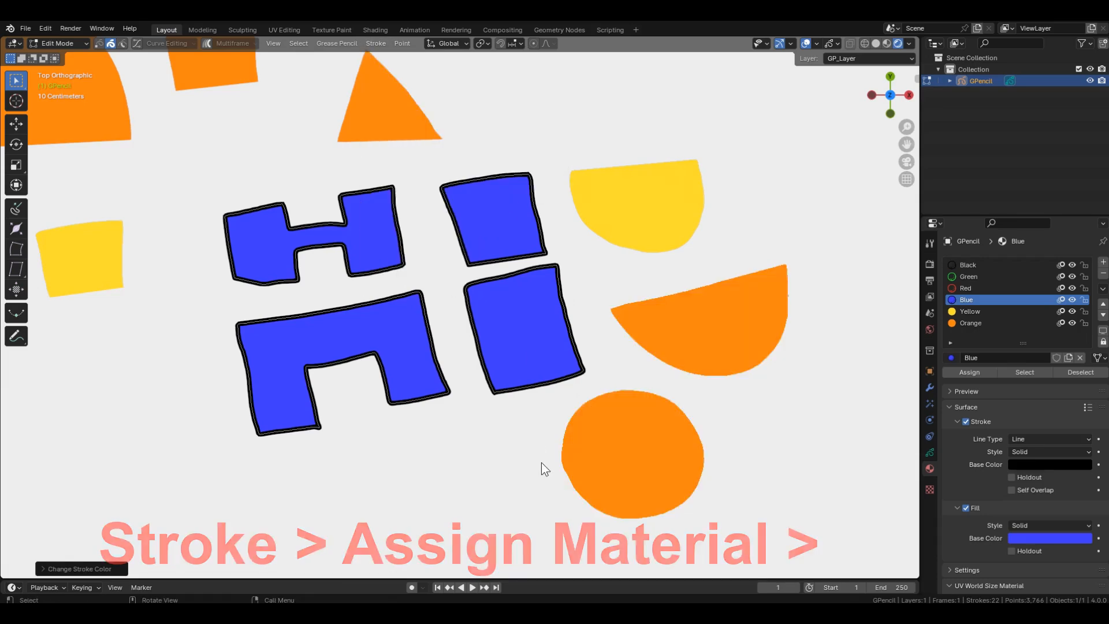
Step: Assign the Yellow material to the blue notched block below the H-like shape
left_click(442, 398)
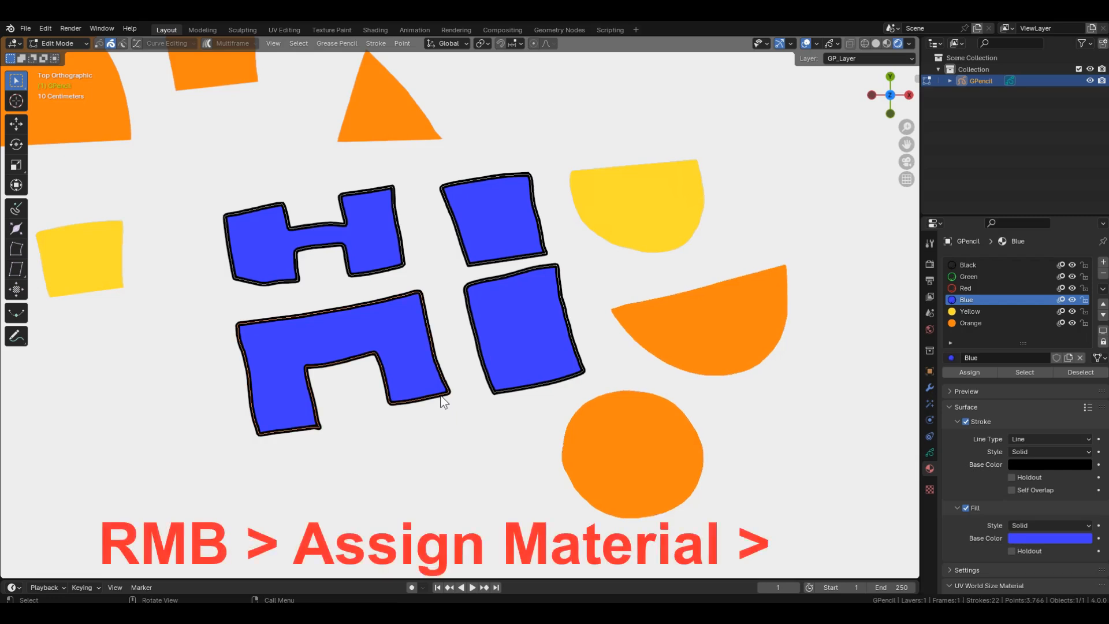
right_click(438, 423)
mouse_move(430, 410)
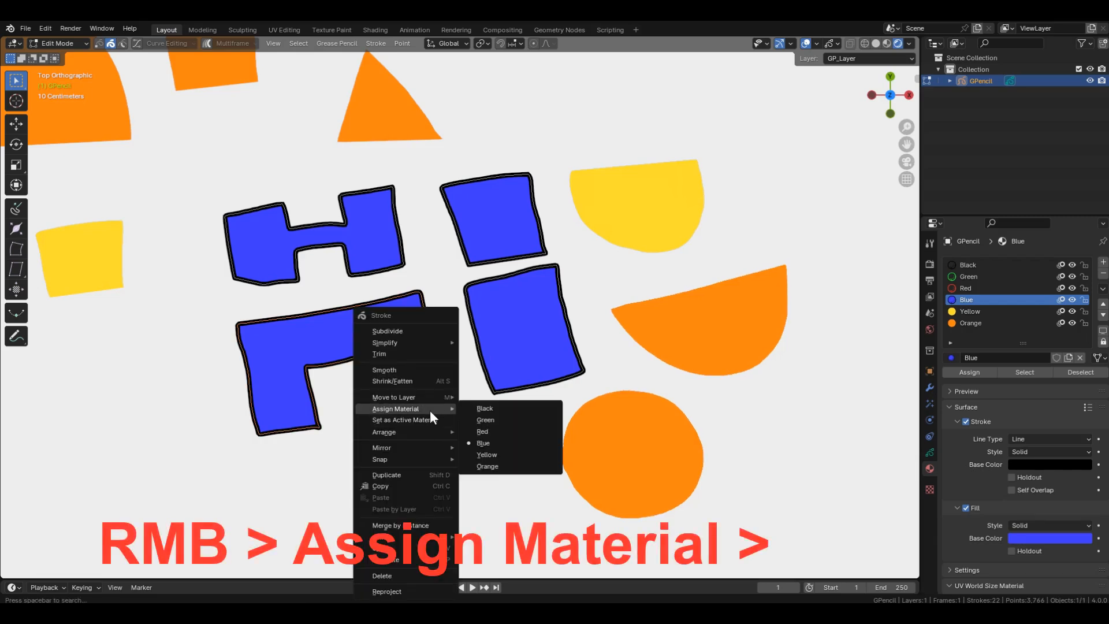
left_click(495, 456)
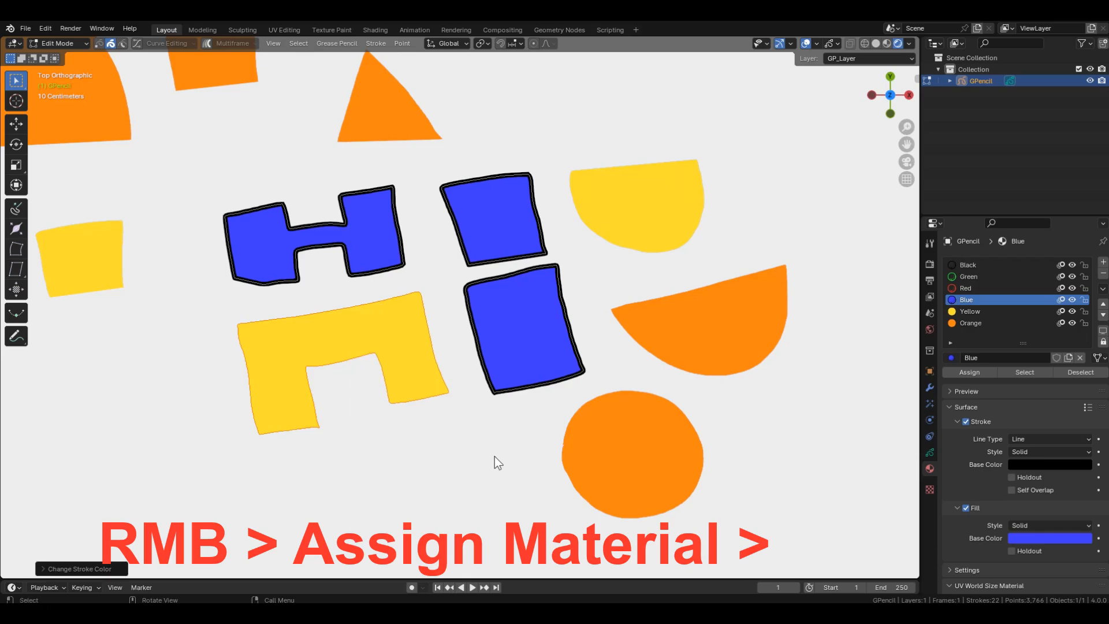
Step: Assign the Orange material to the blue H-like shape and return to Draw Mode
right_click(404, 263)
mouse_move(422, 264)
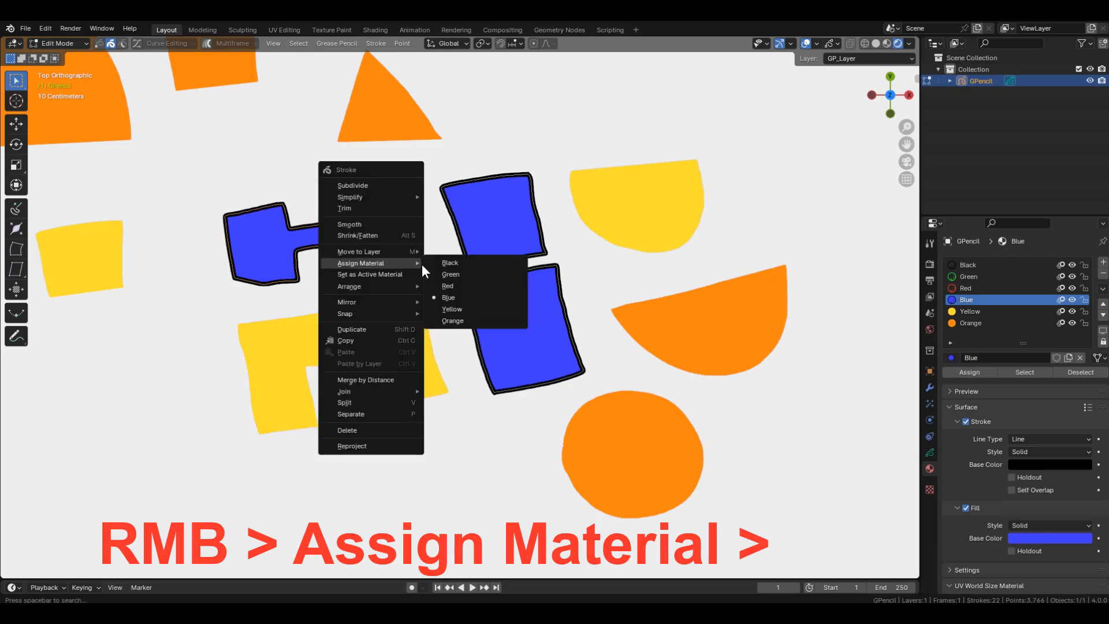
left_click(457, 317)
scroll(520, 313, "down", 3)
key("Tab")
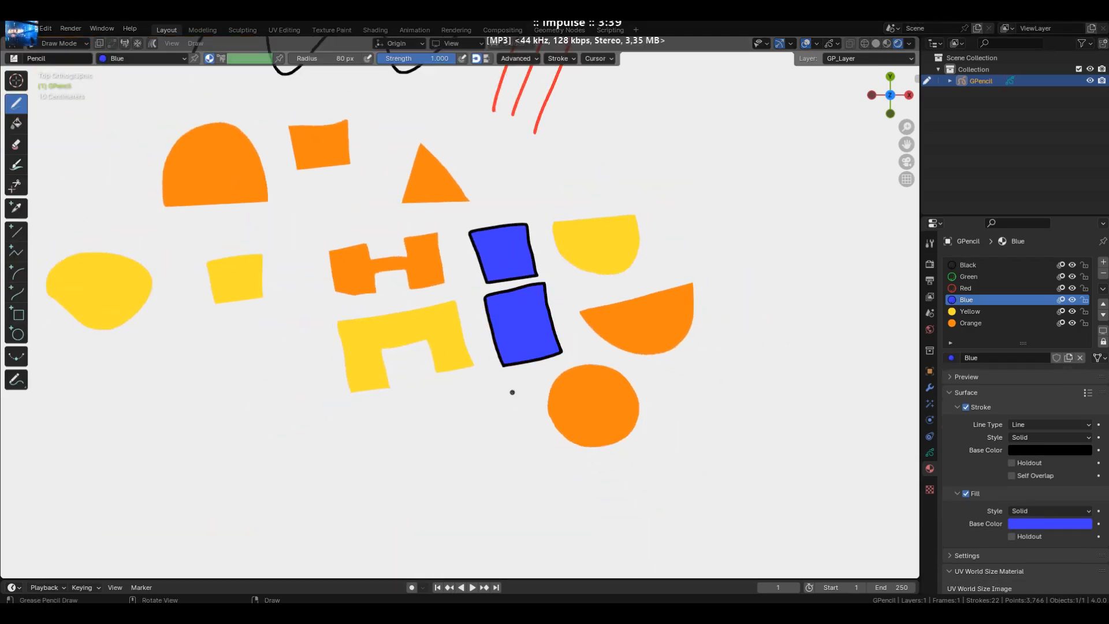